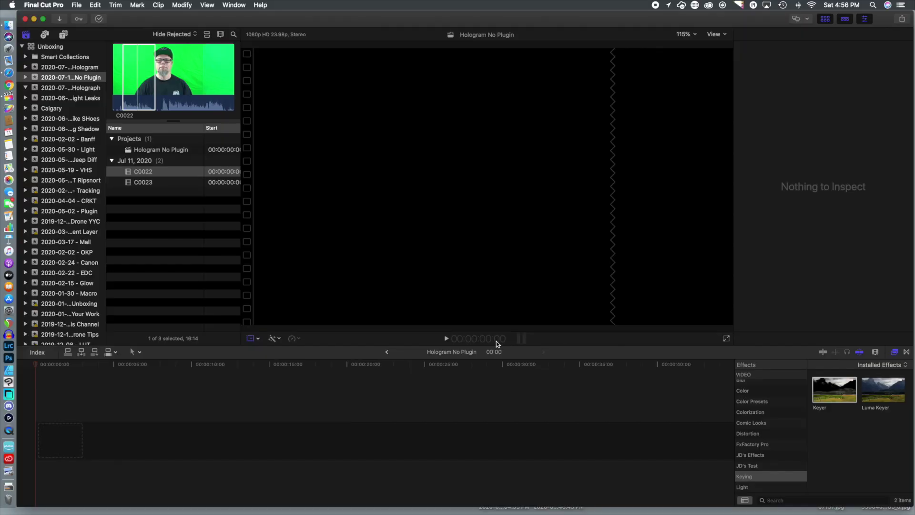
Step: Place office clip C0023 on the timeline and connect green-screen clip C0022 above it
left_click(147, 182)
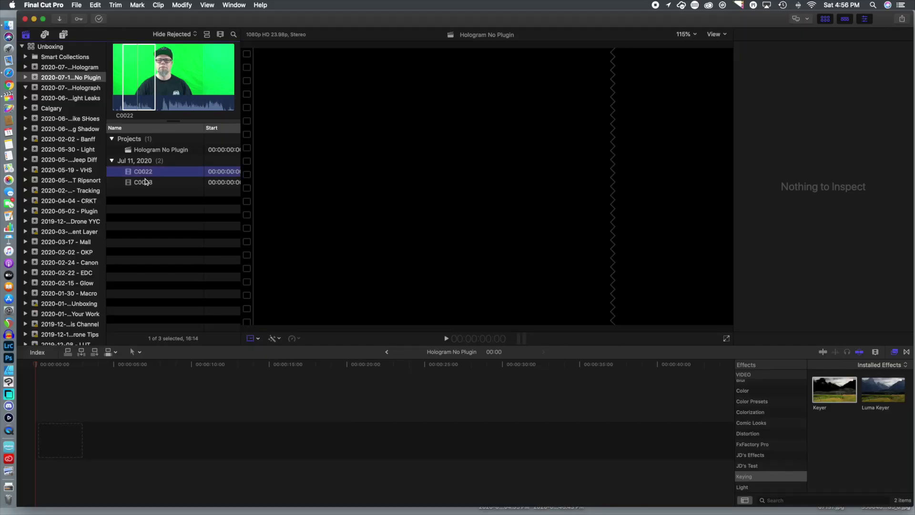
left_click_drag(148, 182, 83, 445)
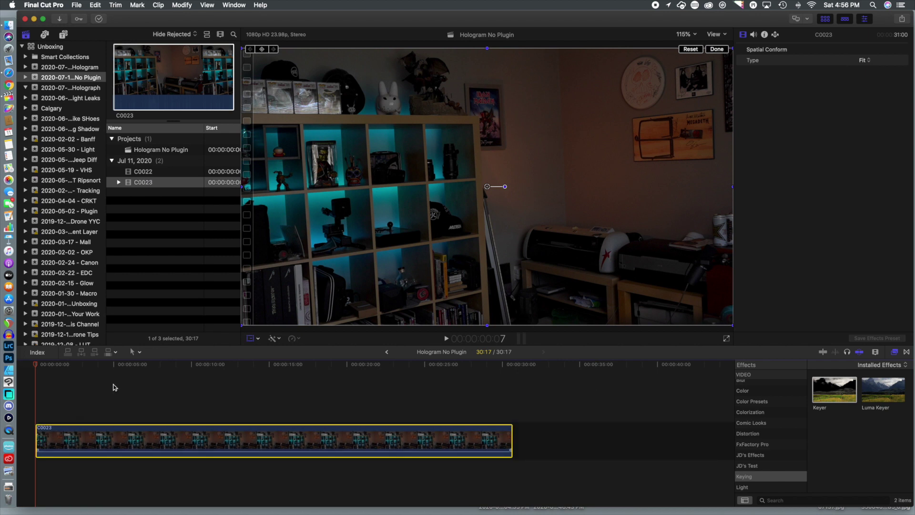
left_click(139, 172)
left_click_drag(139, 173, 47, 402)
Step: Play the stacked clips back from the start of the timeline
left_click(242, 364)
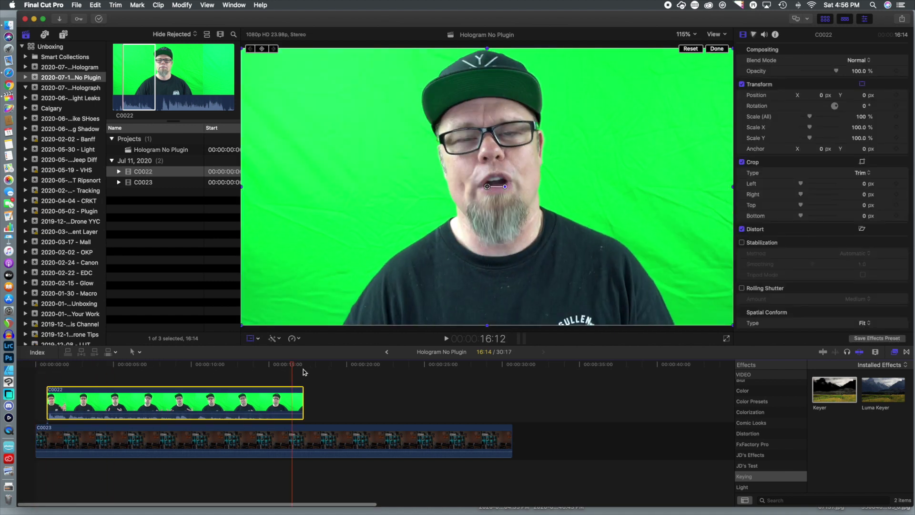
key("Home")
key("space")
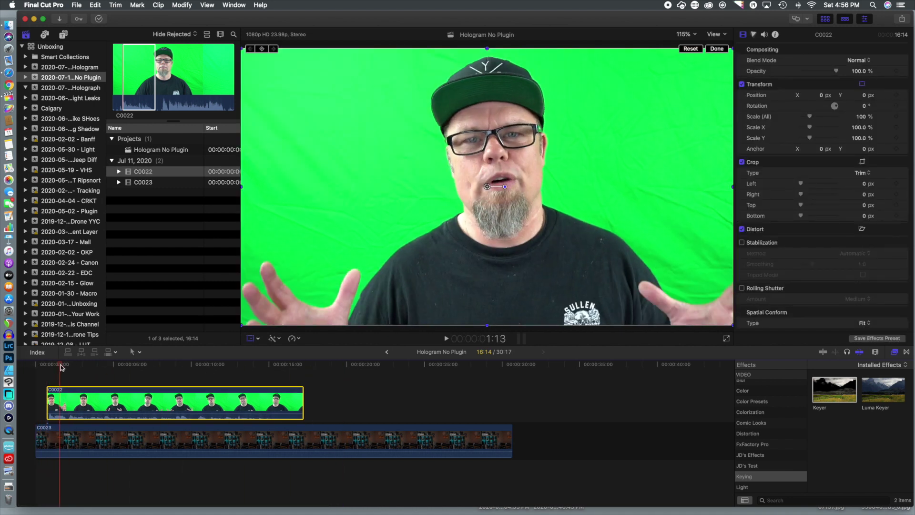
Step: Apply the Keyer effect to green-screen clip C0022
left_click_drag(835, 385, 226, 400)
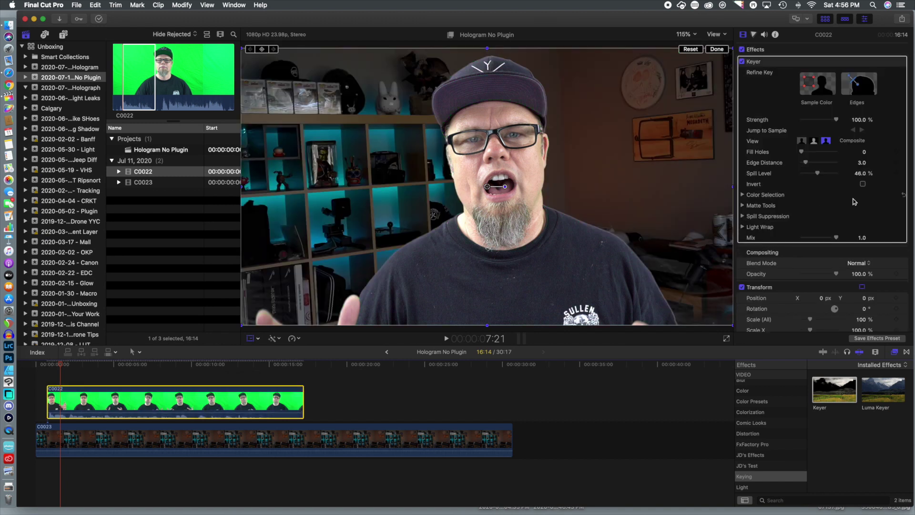
scroll(831, 173, "down", 3)
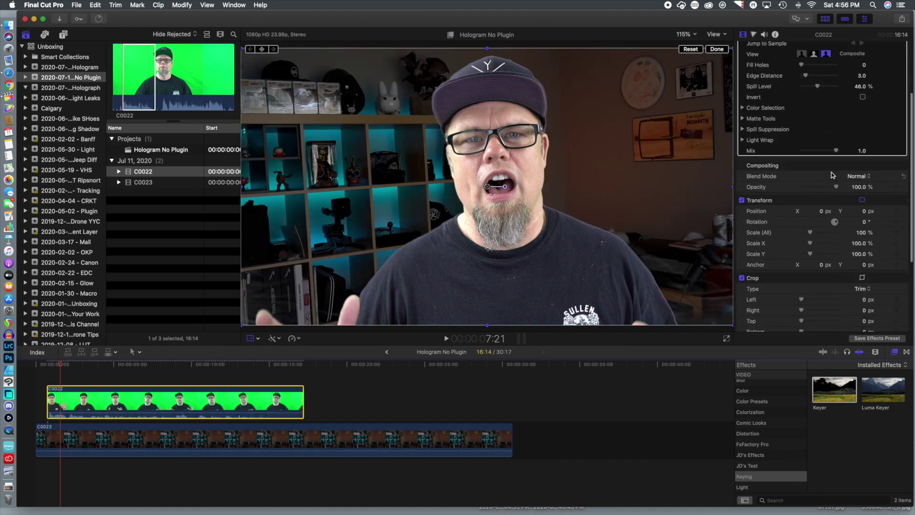
scroll(786, 181, "up", 2)
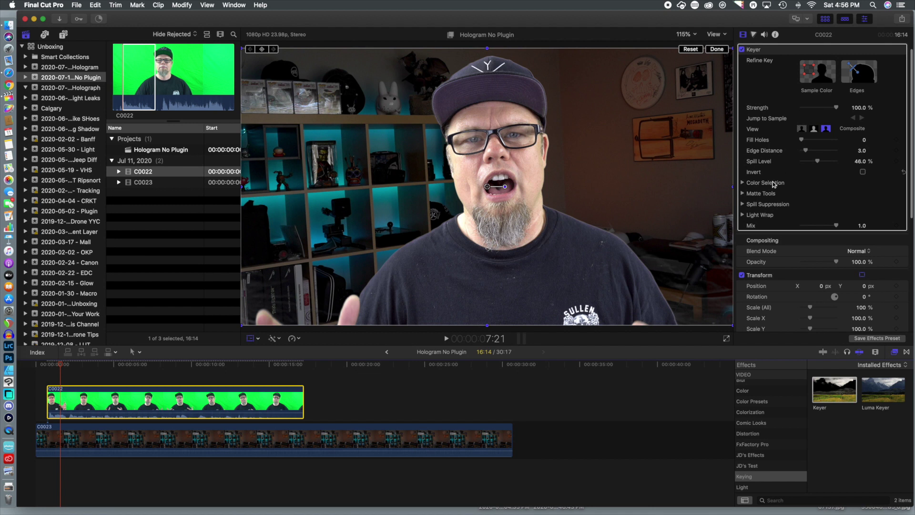
Step: Set the Keyer's Color Selection graph to Manual and widen the luma range at both ends
left_click(743, 183)
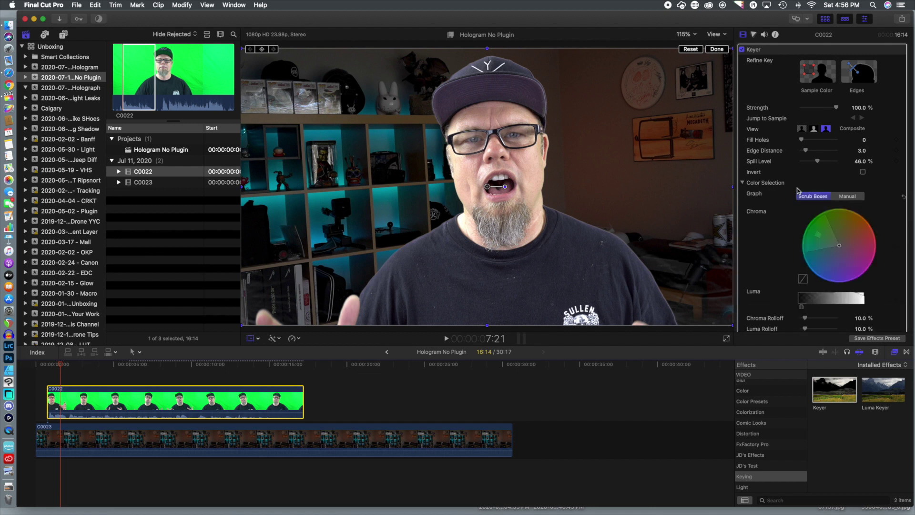
left_click(850, 196)
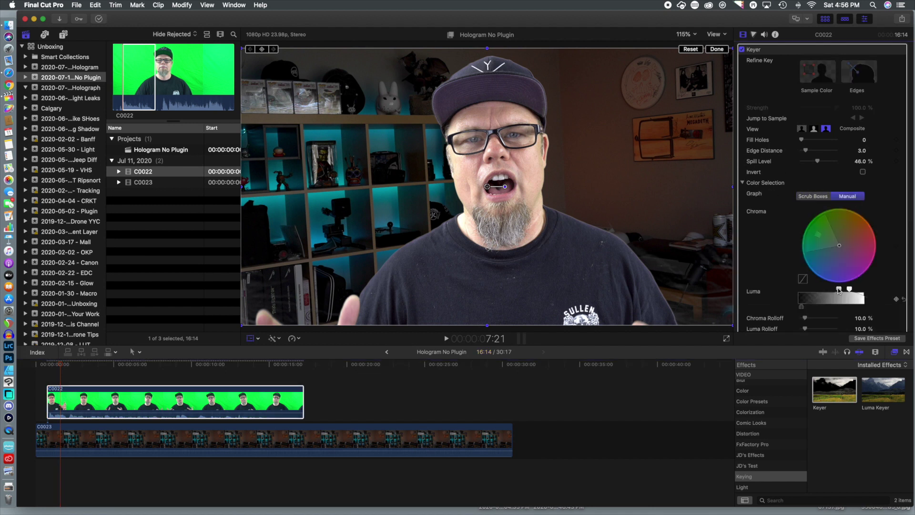
left_click_drag(839, 291, 812, 291)
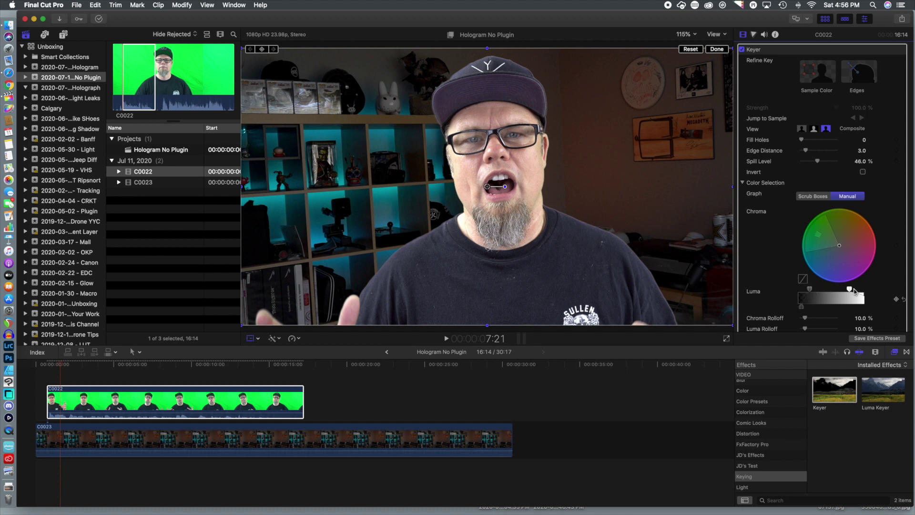
left_click_drag(850, 289, 864, 291)
left_click(286, 400)
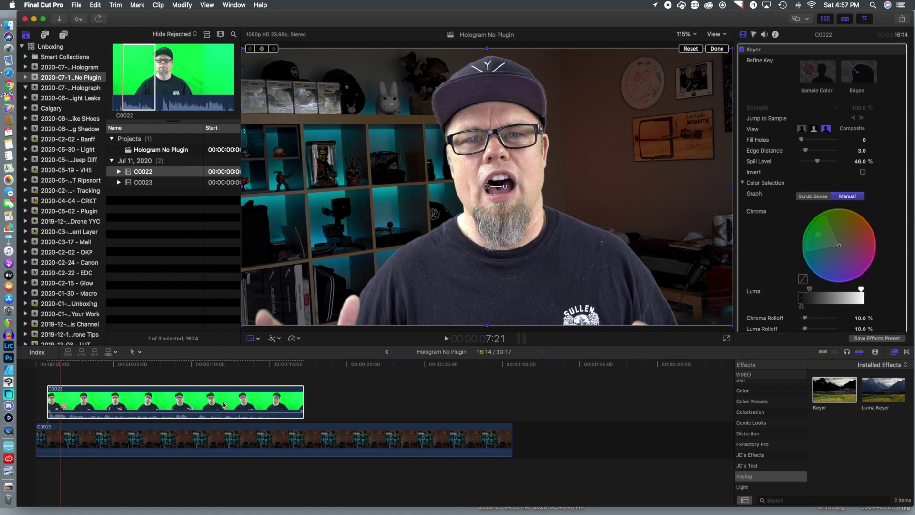
left_click(281, 339)
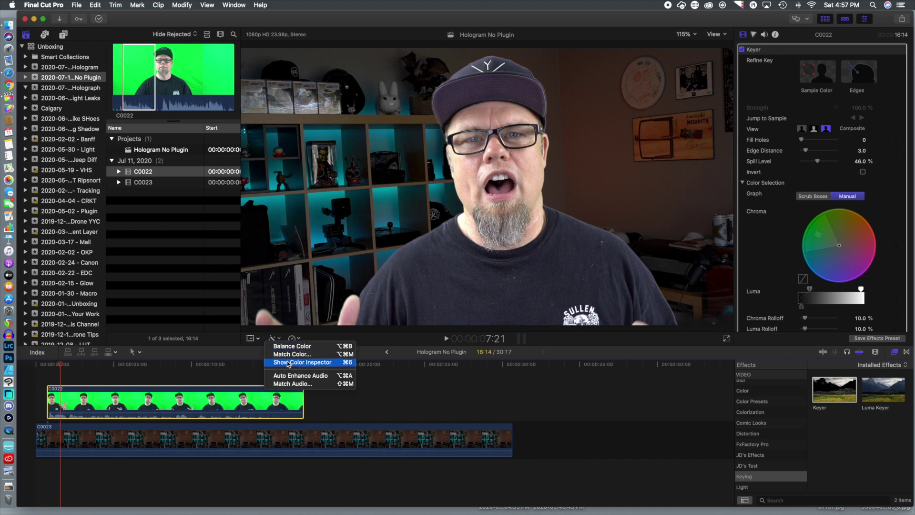
Step: Lower the presenter's Master and Shadows exposure to -14% and pull Highlights far down
left_click(302, 362)
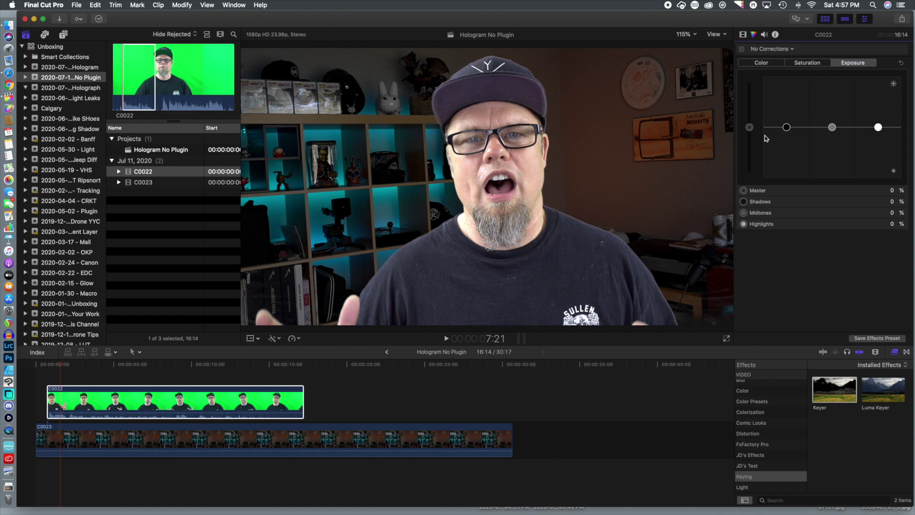
left_click_drag(750, 128, 749, 138)
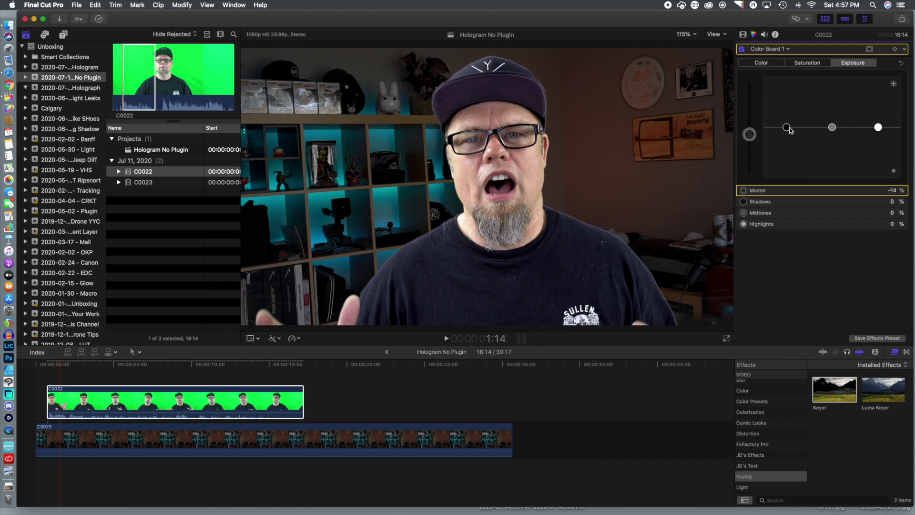
left_click_drag(789, 128, 788, 136)
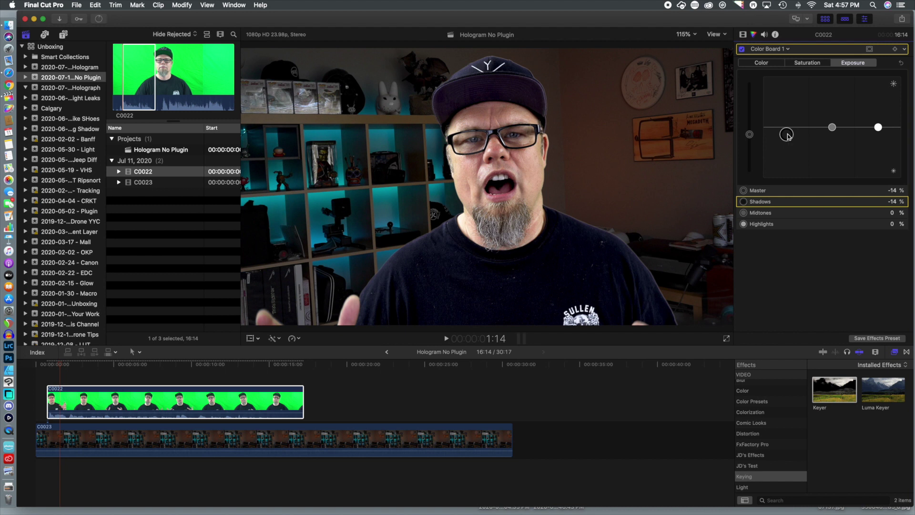
left_click_drag(879, 127, 878, 164)
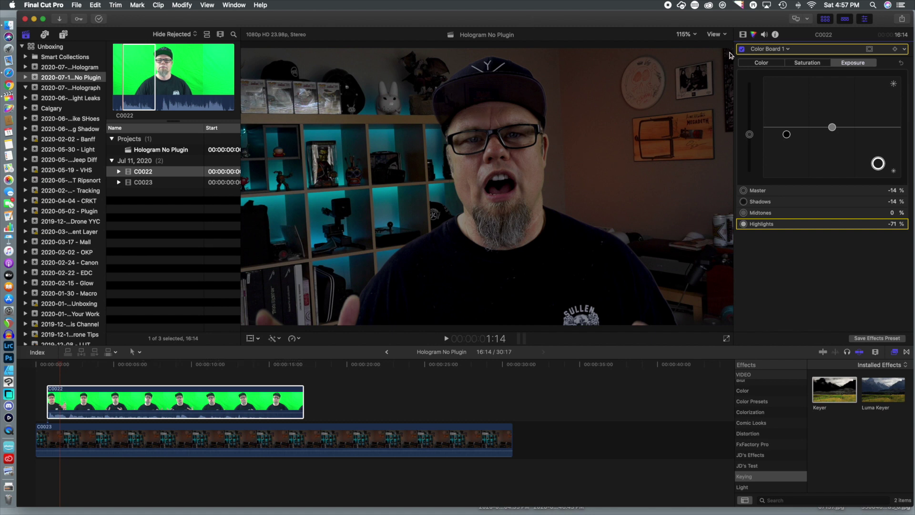
left_click(744, 34)
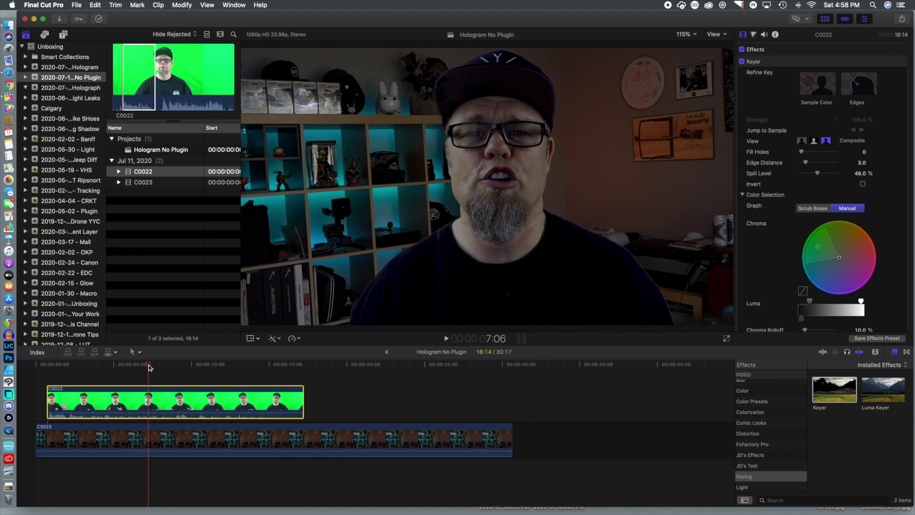
Step: Search 'bad t' in the Effects browser and apply Bad TV to C0022
left_click(779, 499)
scroll(762, 464, "down", 8)
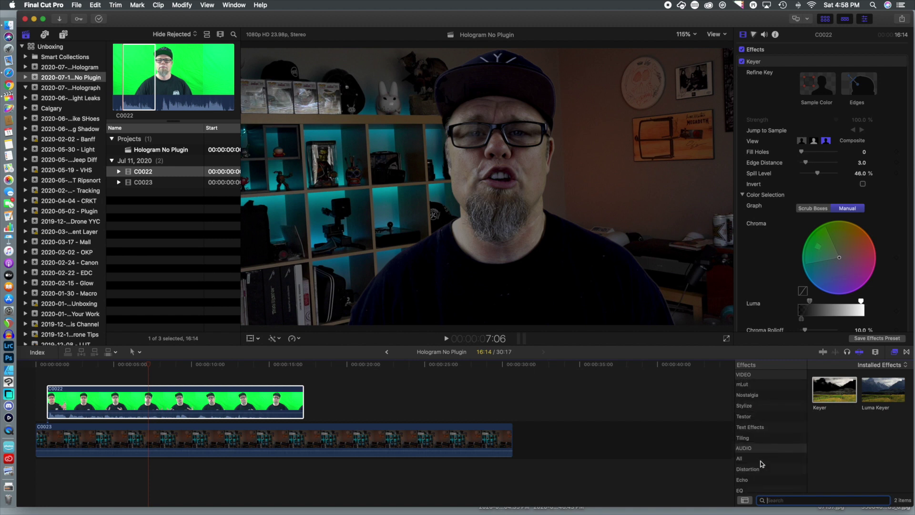
type("bad tv")
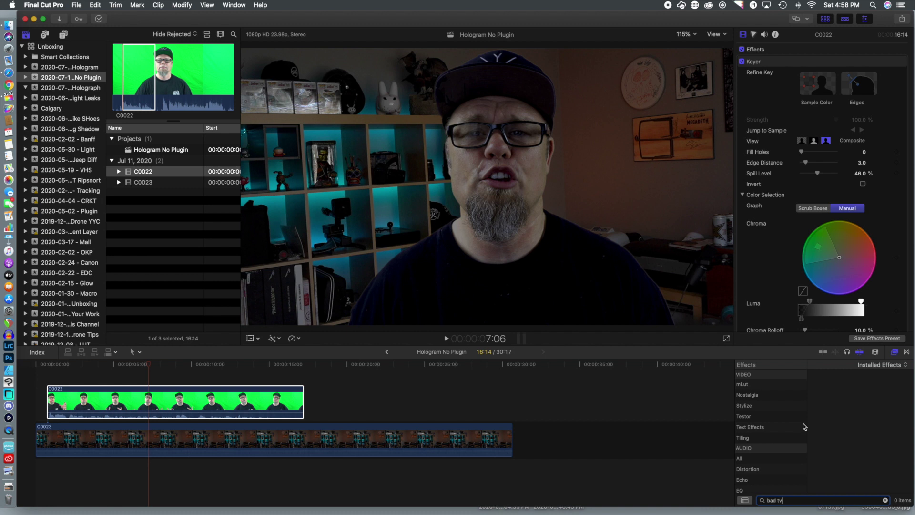
scroll(767, 425, "up", 8)
left_click(752, 396)
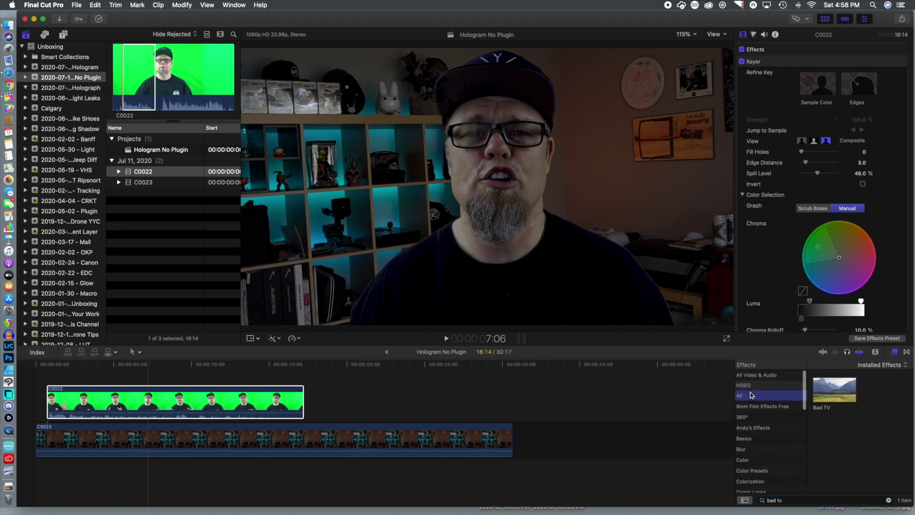
left_click_drag(822, 408, 152, 405)
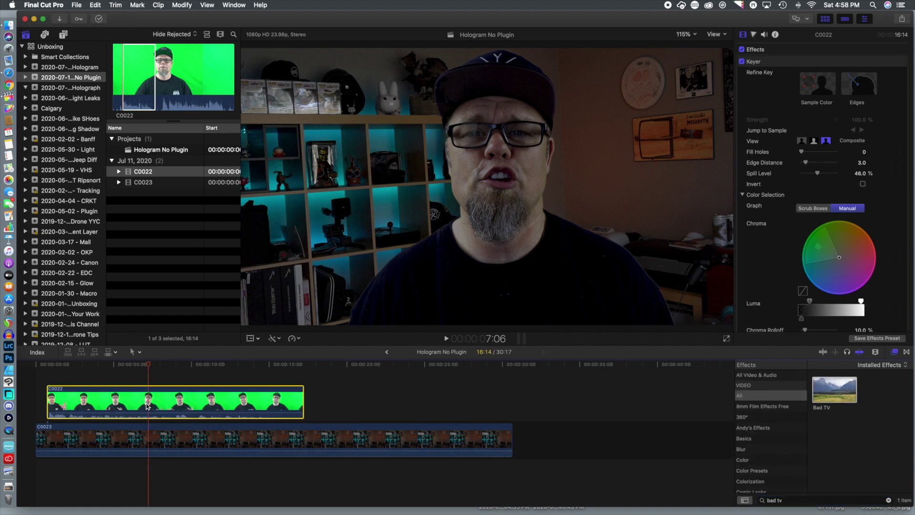
Step: Set Bad TV's Amount to 23.95 and its Static Type to TV static
scroll(811, 82, "down", 10)
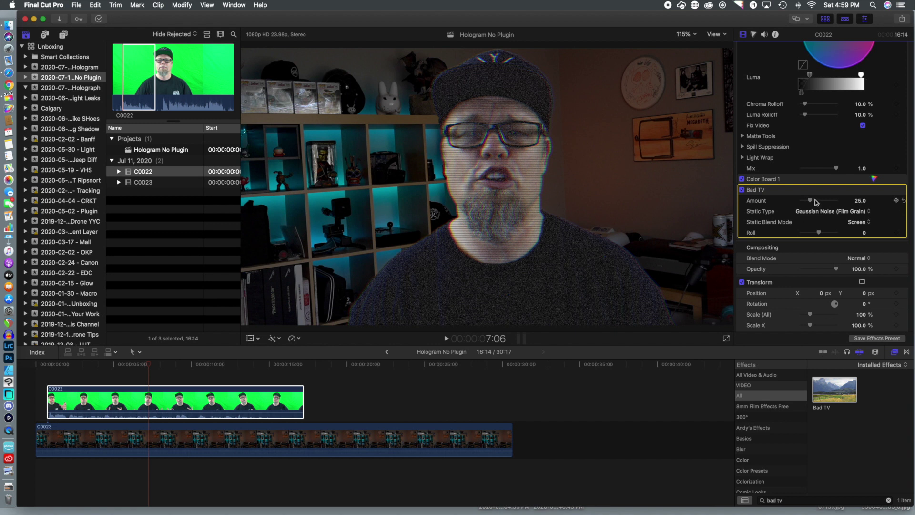
left_click_drag(813, 202, 812, 203)
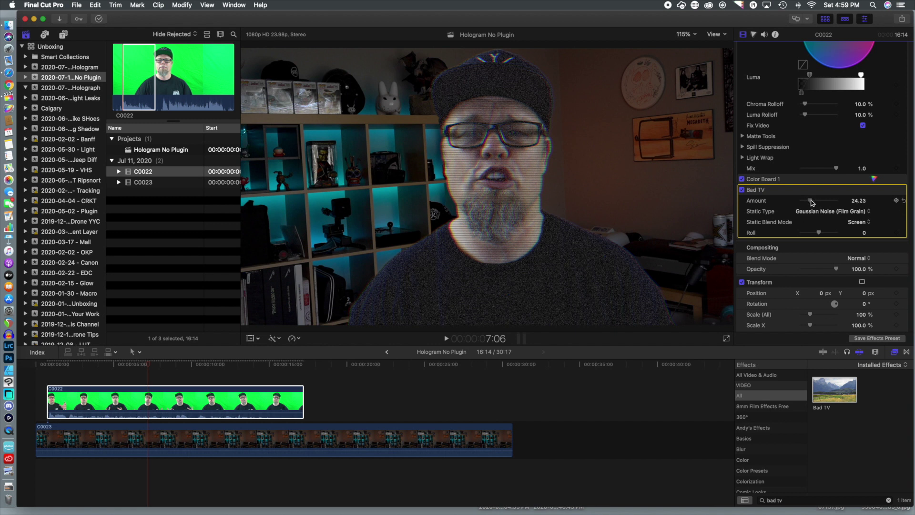
left_click(840, 212)
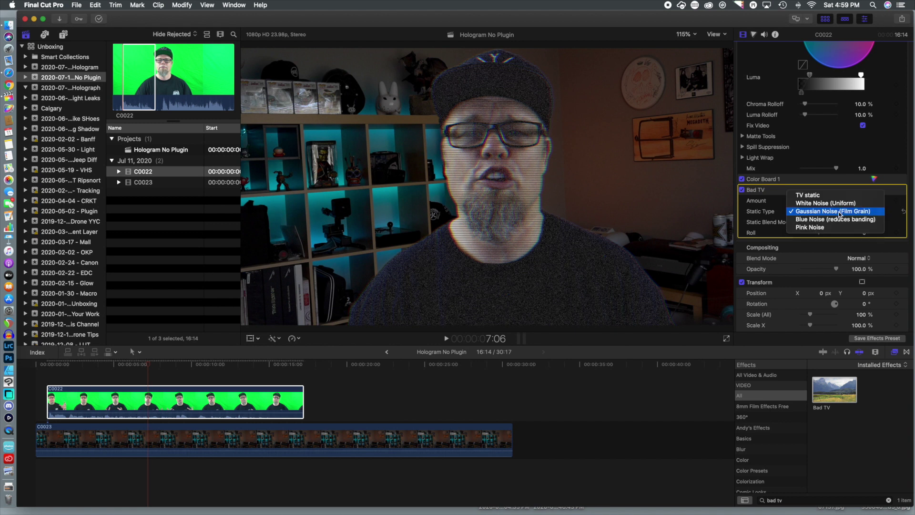
left_click(813, 196)
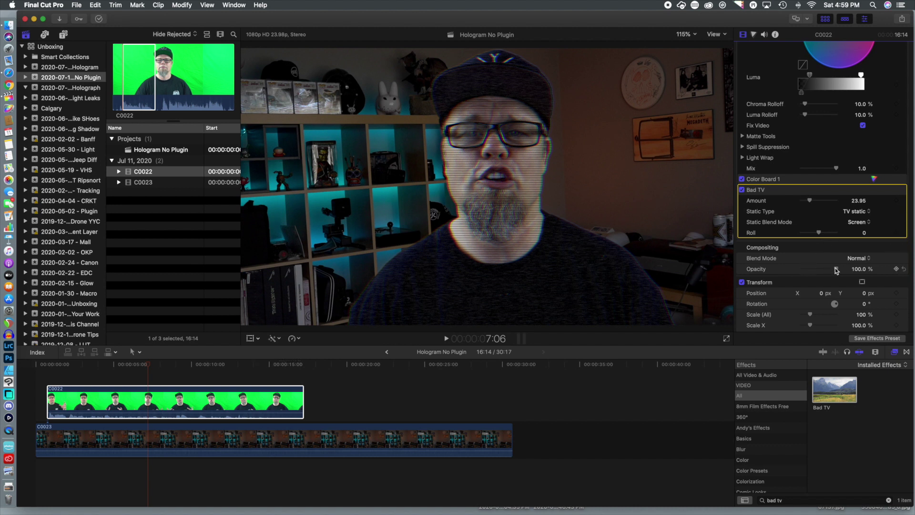
Step: Lower C0022's Compositing opacity in the Video inspector to 82.92%
scroll(835, 270, "up", 5)
scroll(836, 268, "down", 3)
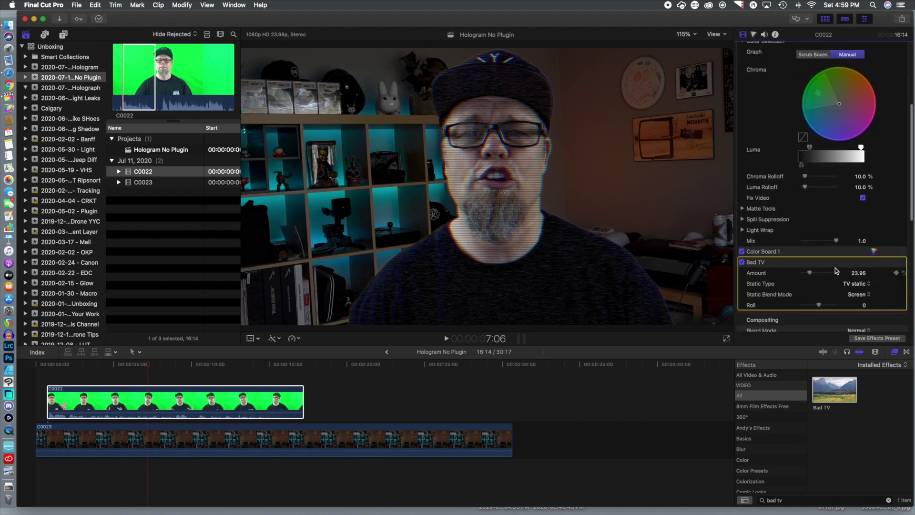
scroll(835, 271, "down", 2)
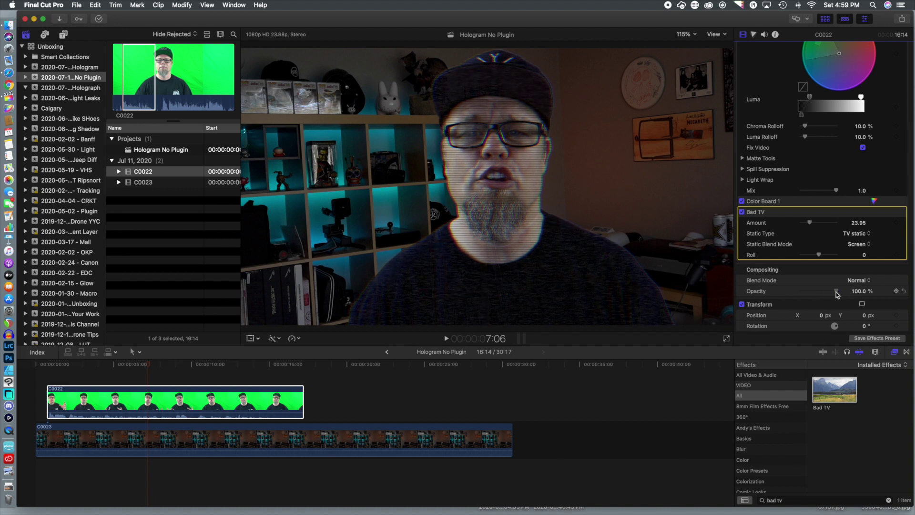
left_click_drag(837, 294, 835, 295)
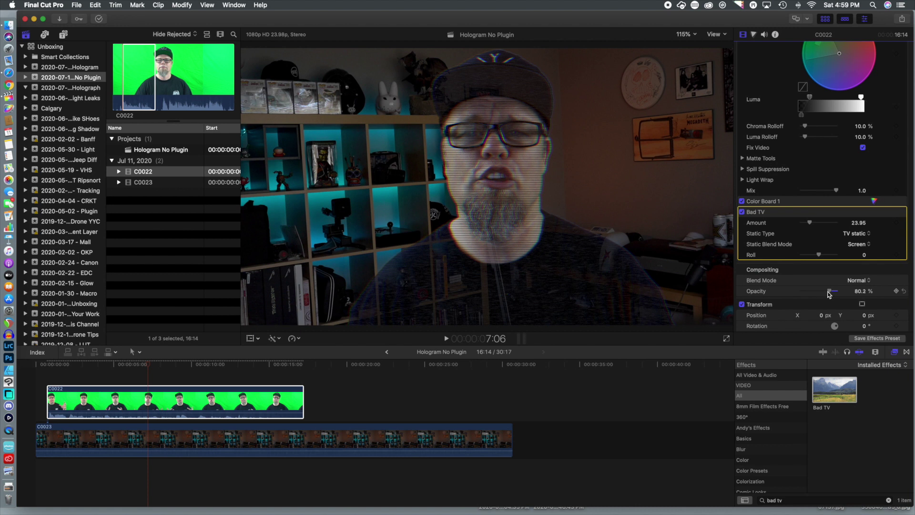
left_click_drag(829, 292, 828, 293)
Step: Play the static-covered, 82.92%-opacity composite from the timeline start and stop
left_click(35, 366)
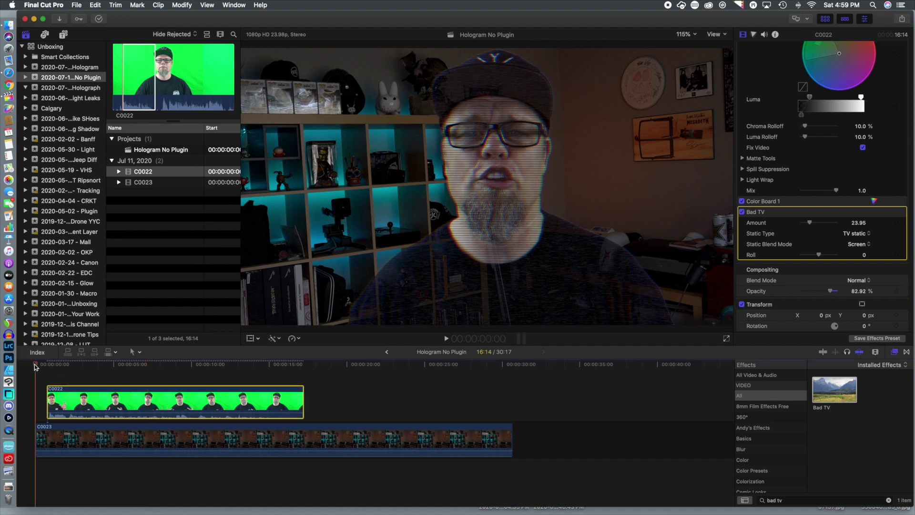
key("space")
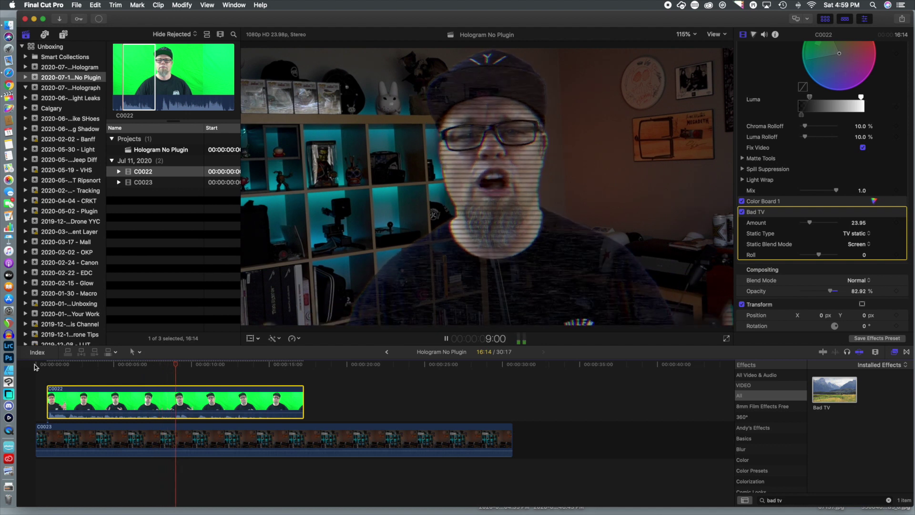
key("space")
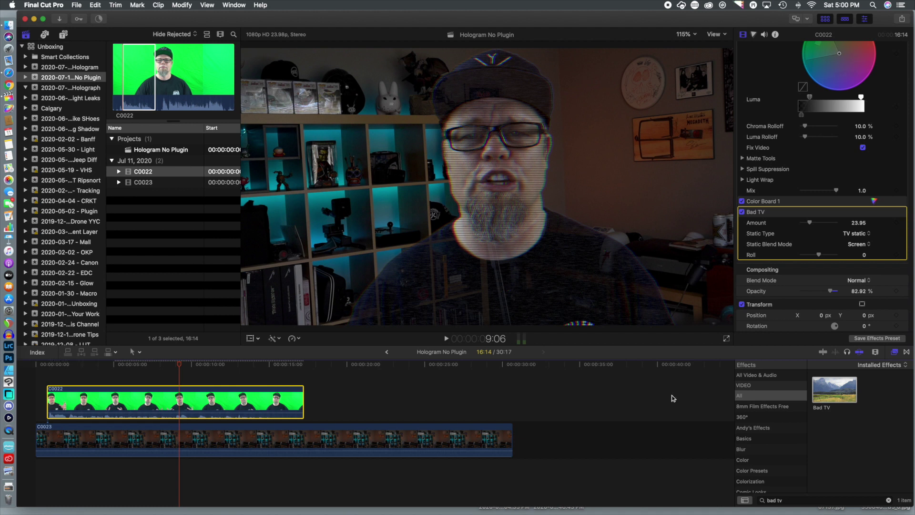
left_click(797, 501)
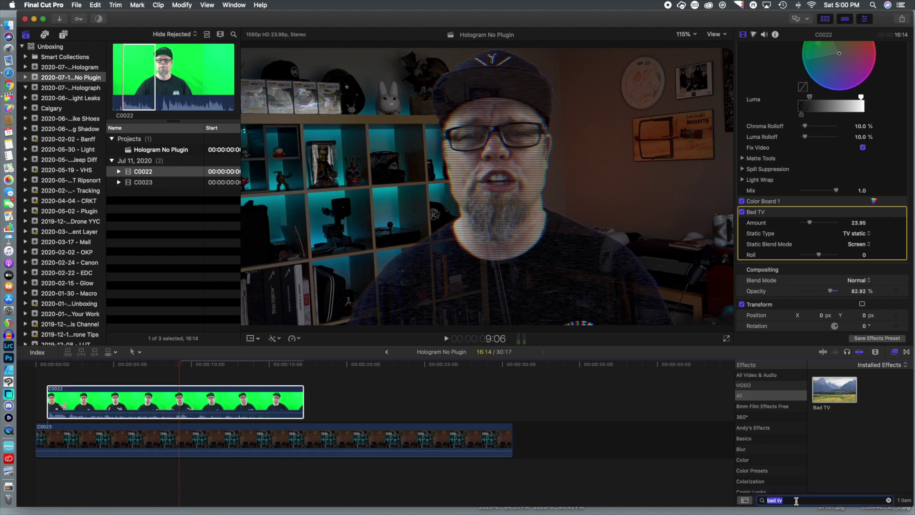
Step: Search 'flashing', apply the Flashing effect to C0022, and preview it from the start
type("flashing")
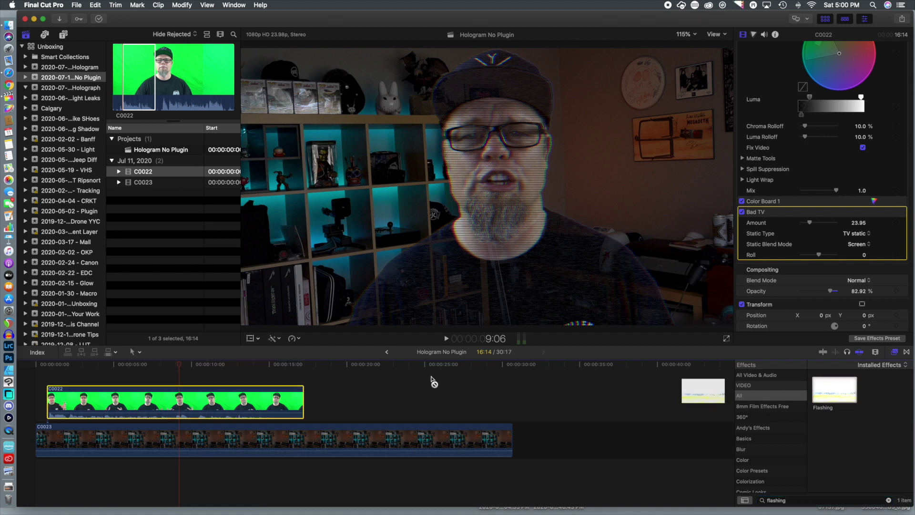
left_click_drag(433, 382, 130, 391)
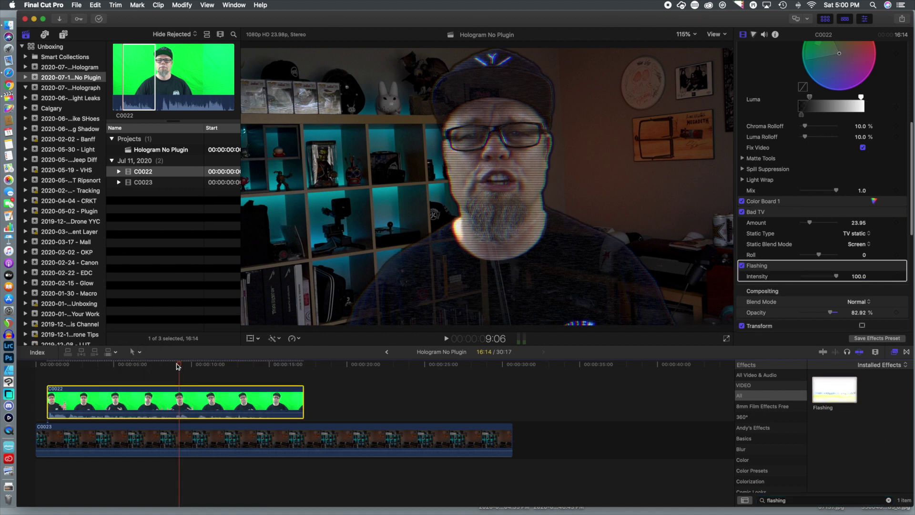
left_click_drag(72, 367, 46, 367)
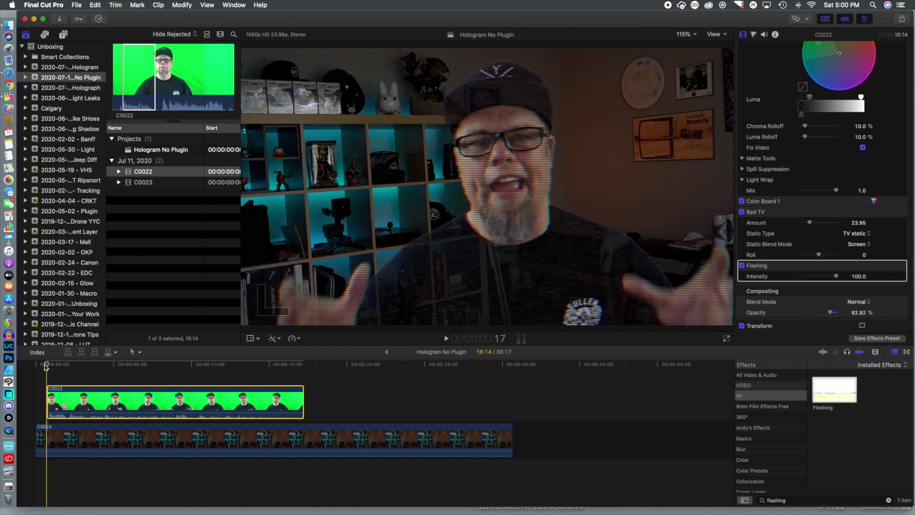
key("space")
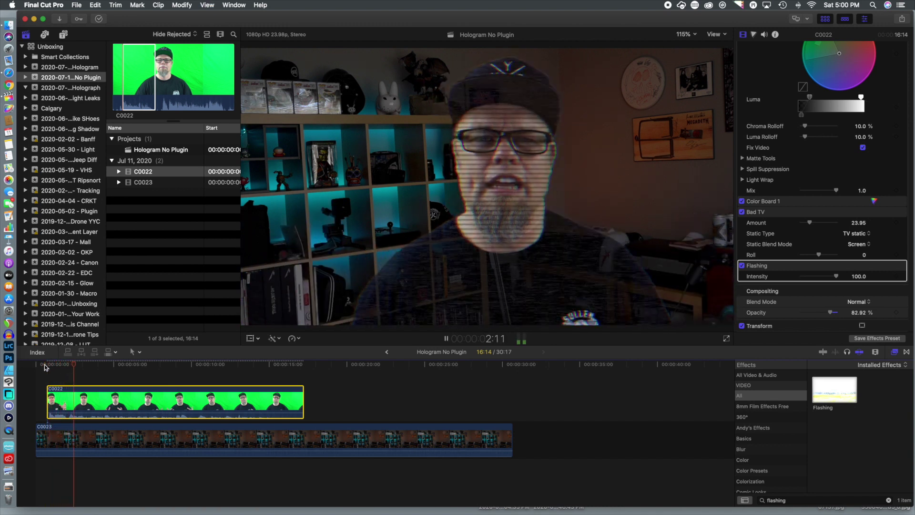
key("space")
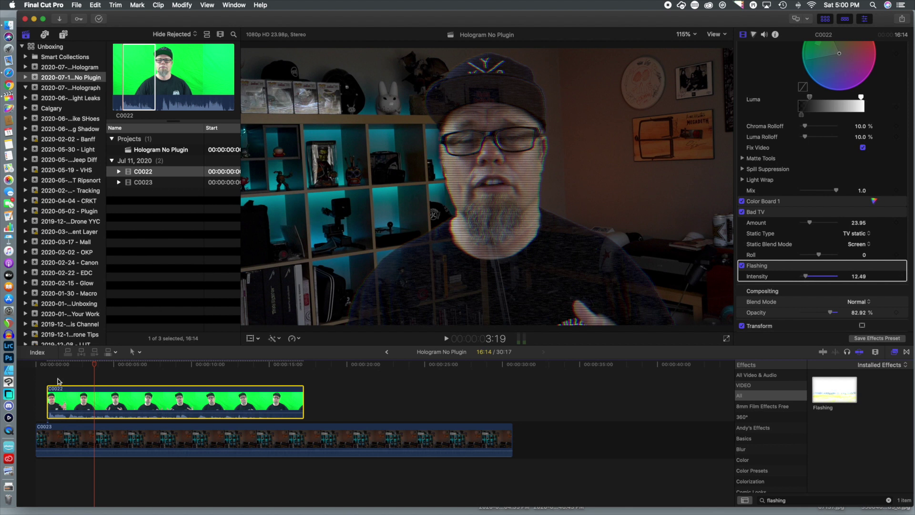
Step: Replay the composite to preview Flashing at the lower 12.49 intensity
left_click(46, 365)
key("space")
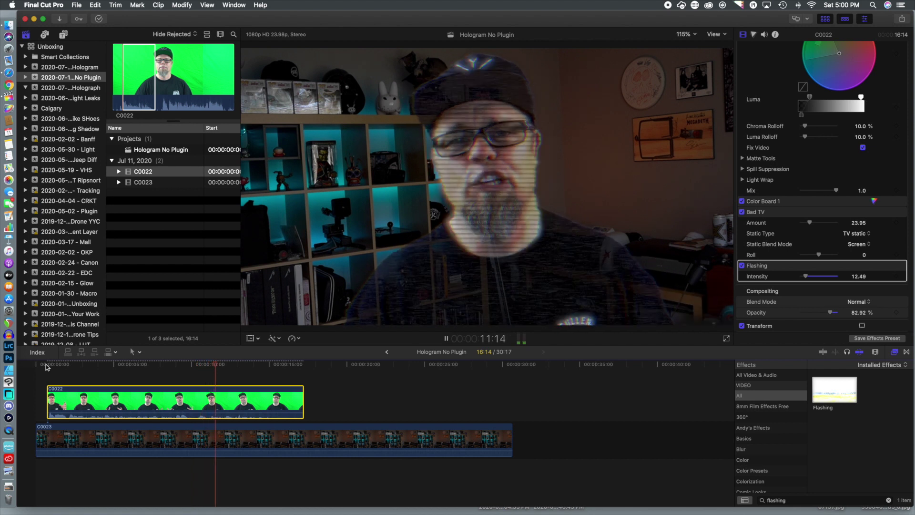
key("space")
Step: Replace the effect search with 'glow' and apply Glow at amount 100 to C0022
double_click(784, 500)
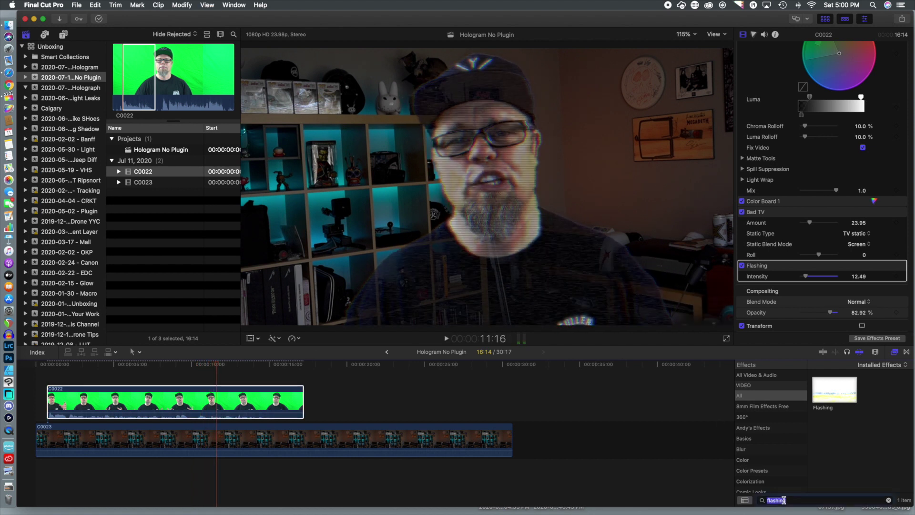
type("glow")
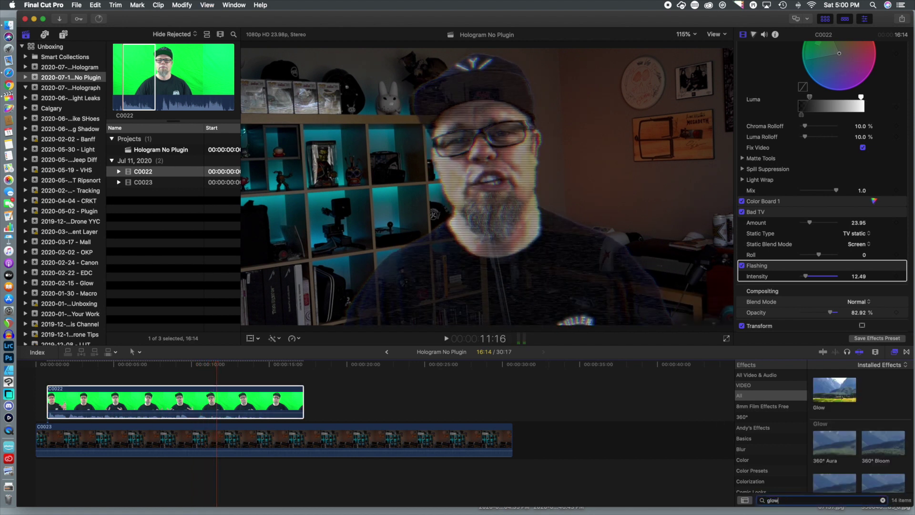
left_click_drag(837, 387, 212, 402)
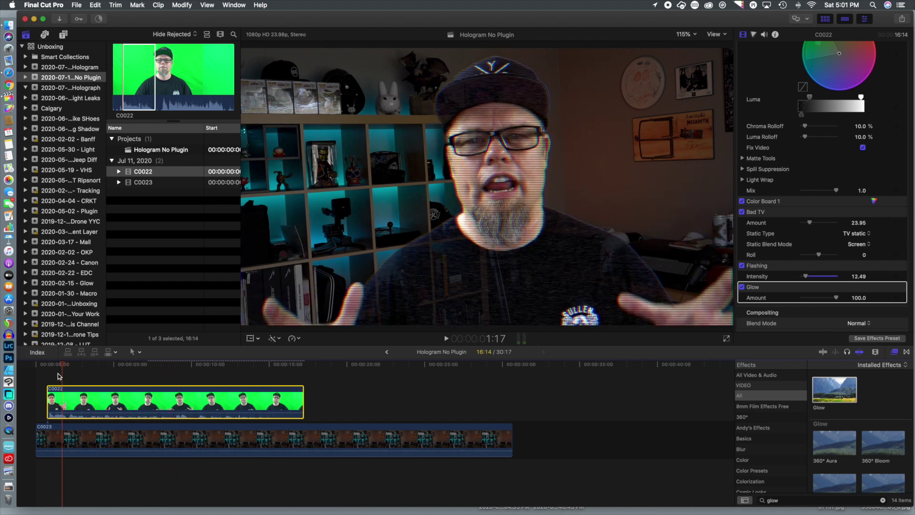
Step: Preview the glowing hologram, stop at 14:17, and zoom the timeline to frame level with Cmd+=
key("space")
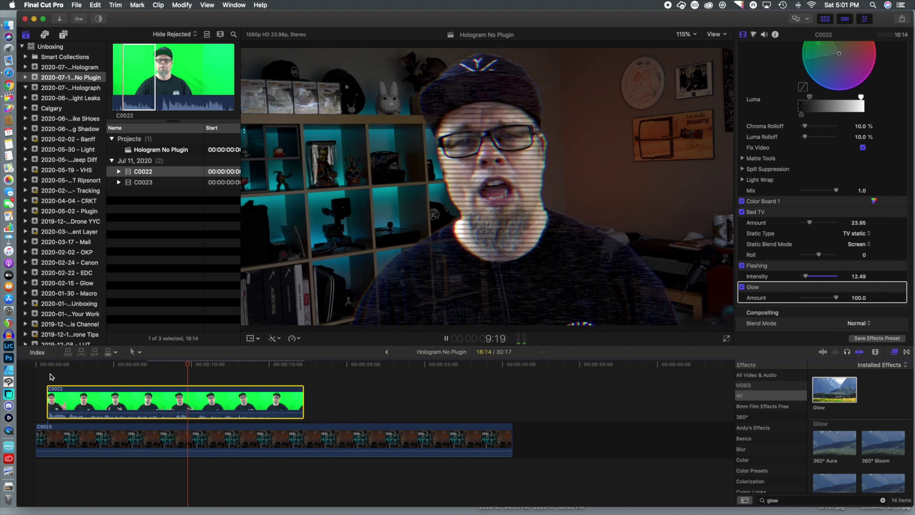
key("space")
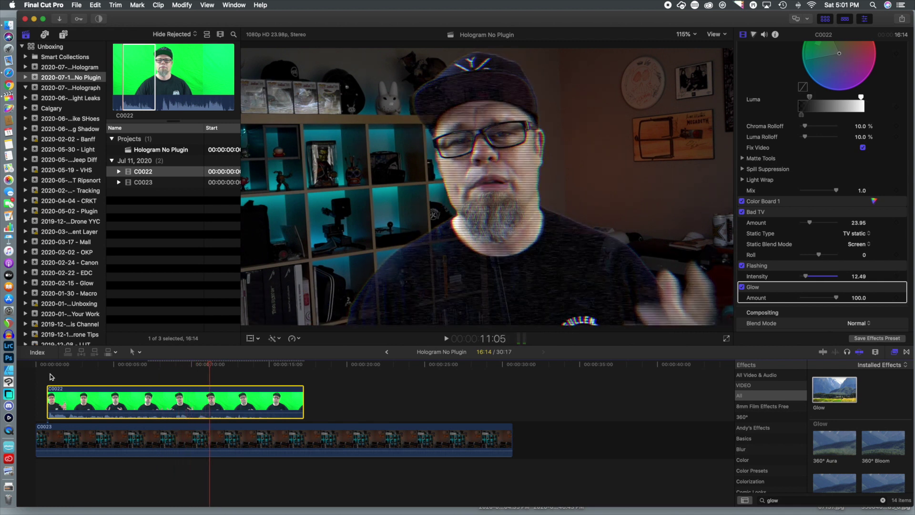
key("space")
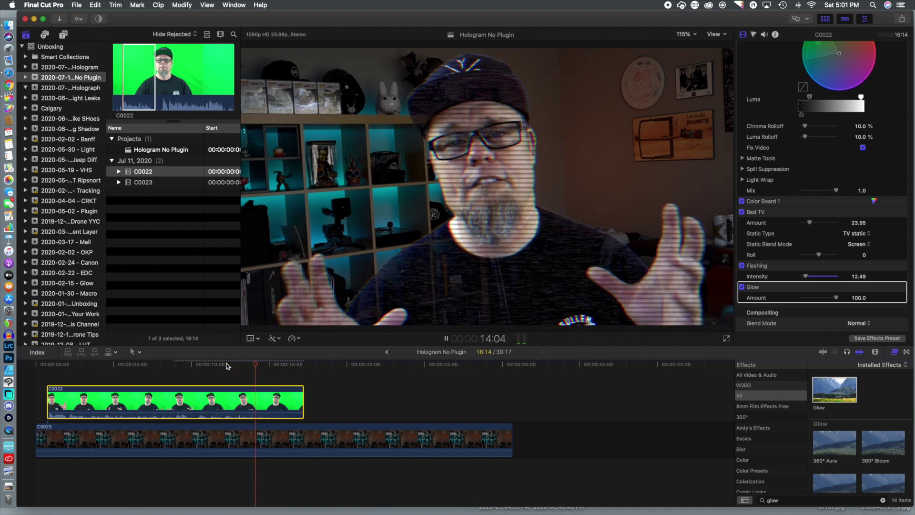
key("space")
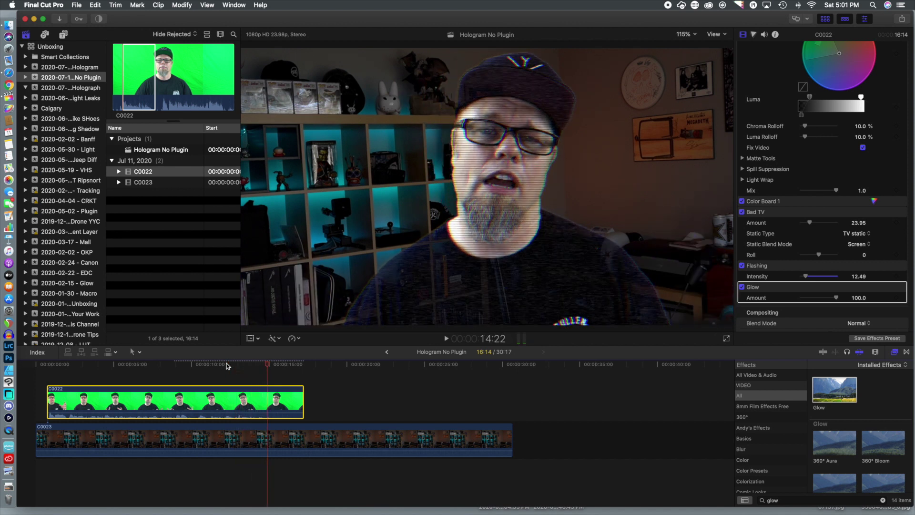
key("Left")
key("Left")
key("Left")
key("Left")
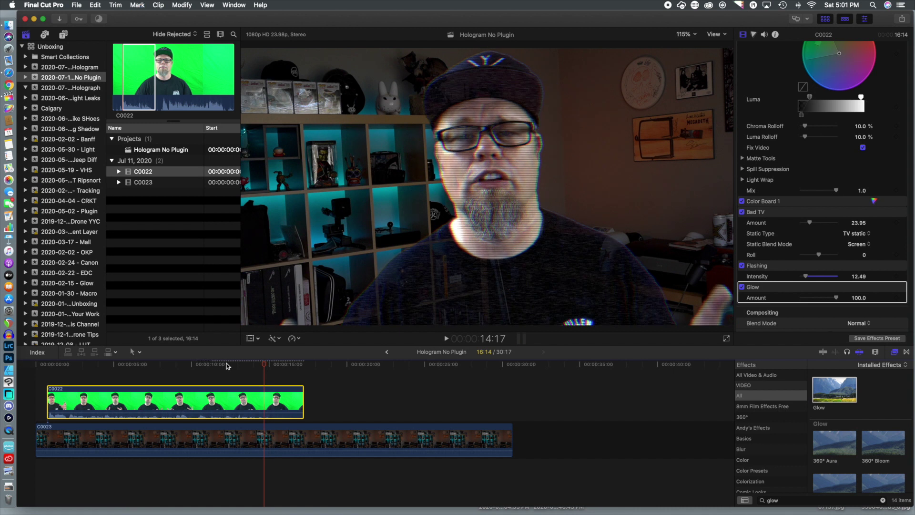
key("super+equal")
key("super+equal")
key("super+equal")
key("super+equal")
key("super+equal")
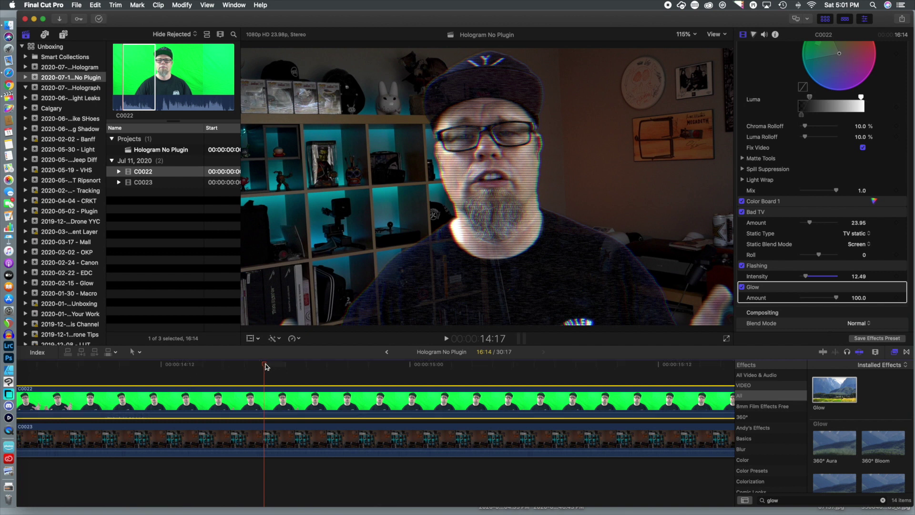
Step: Blade presenter clip C0022 at 14:16
left_click_drag(265, 366, 258, 366)
key("space")
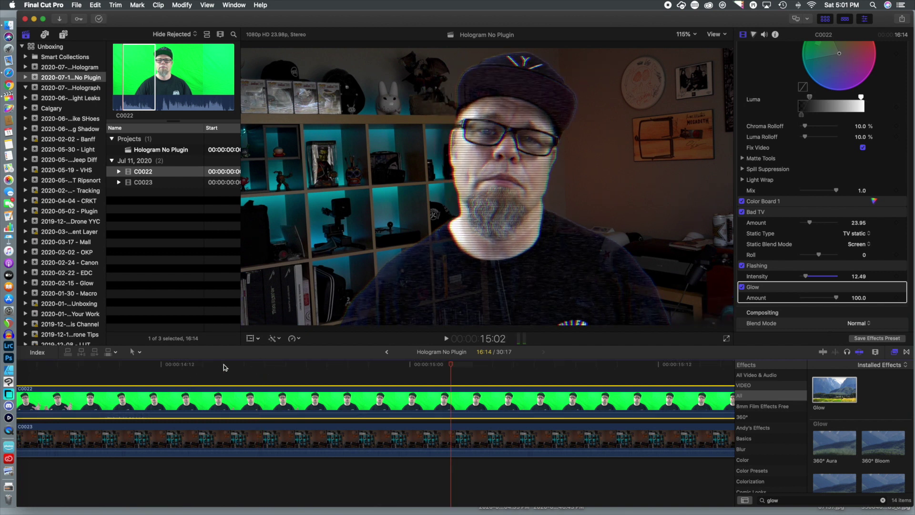
left_click_drag(367, 366, 253, 365)
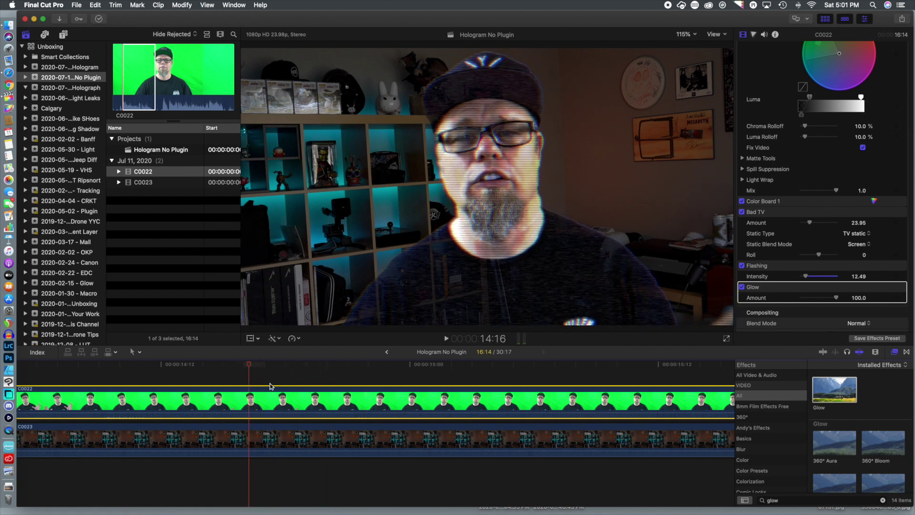
key("super+b")
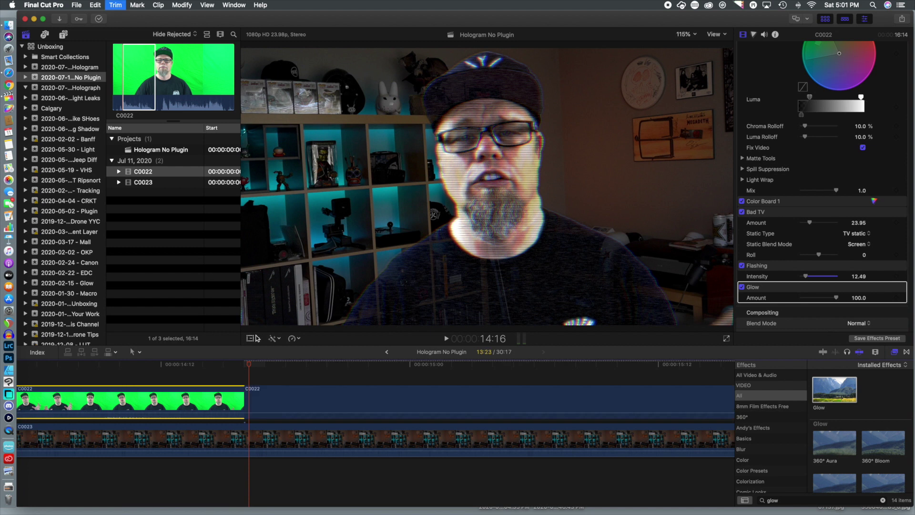
Step: Find 15:02 and blade the second C0022 section there
key("space")
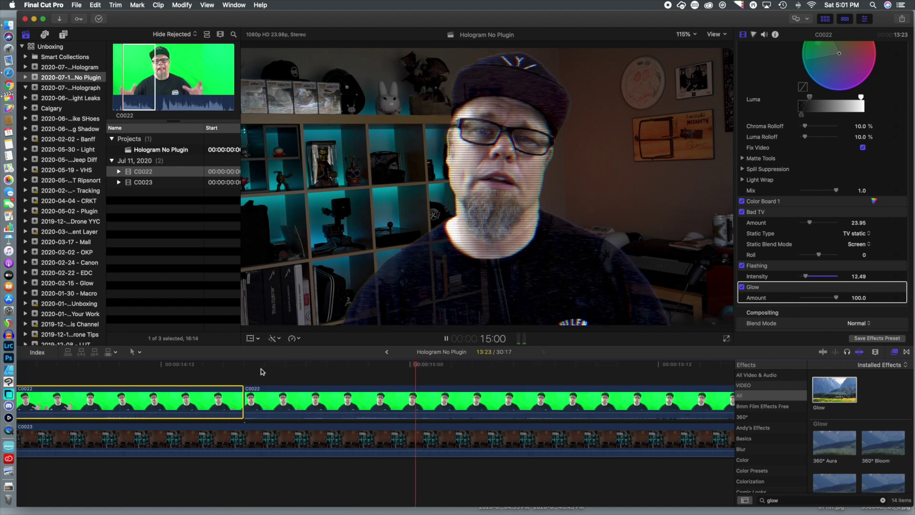
key("space")
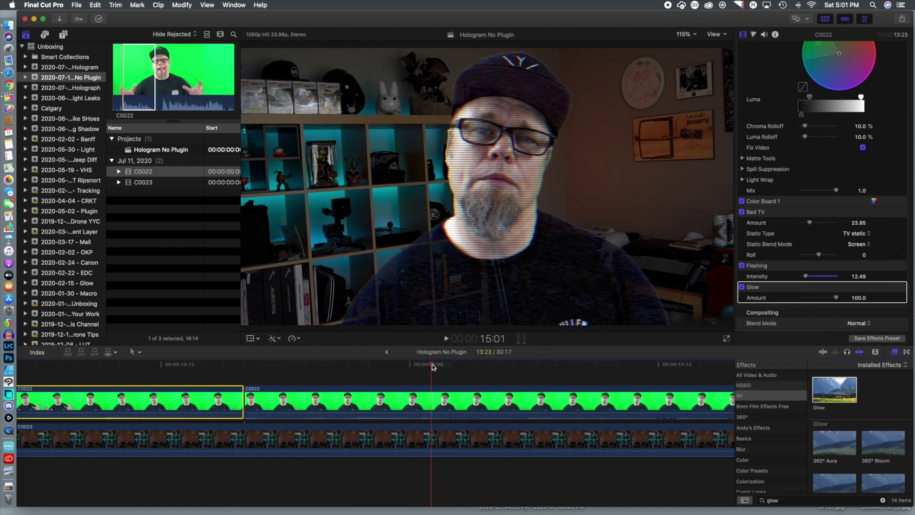
key("space")
left_click(458, 368)
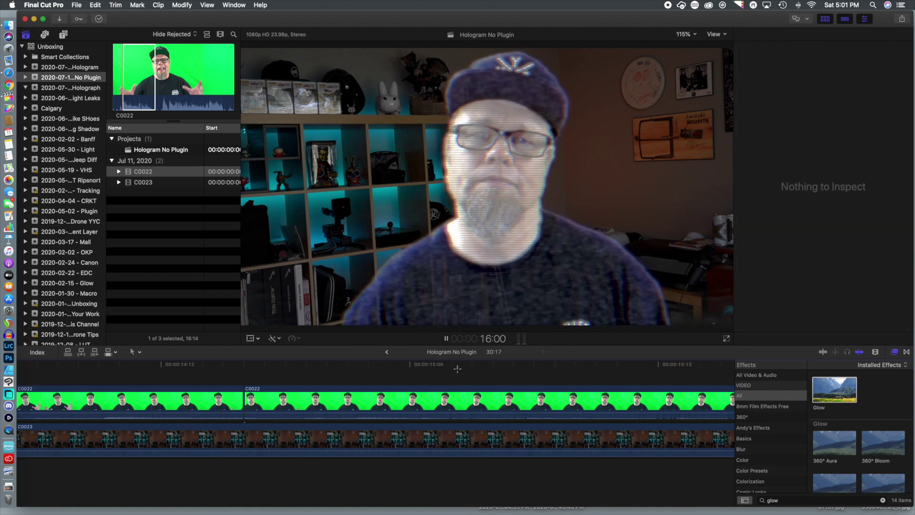
key("space")
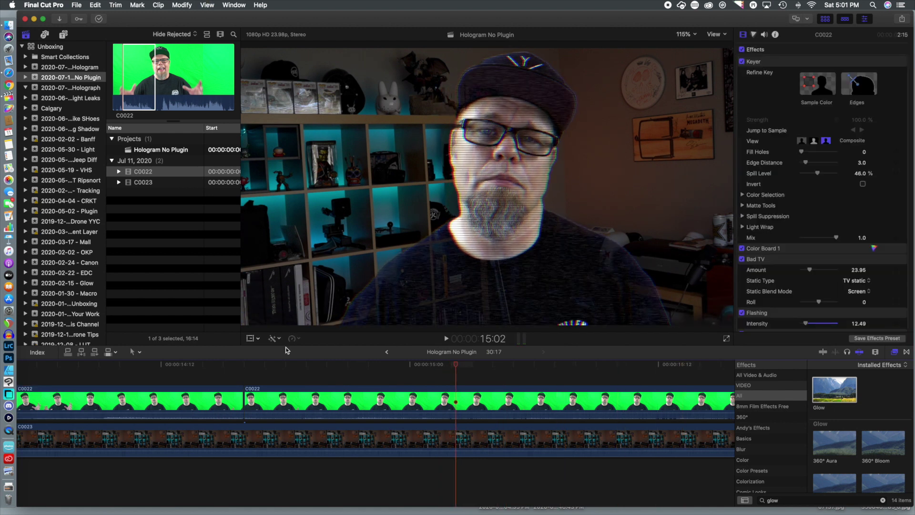
left_click(454, 402)
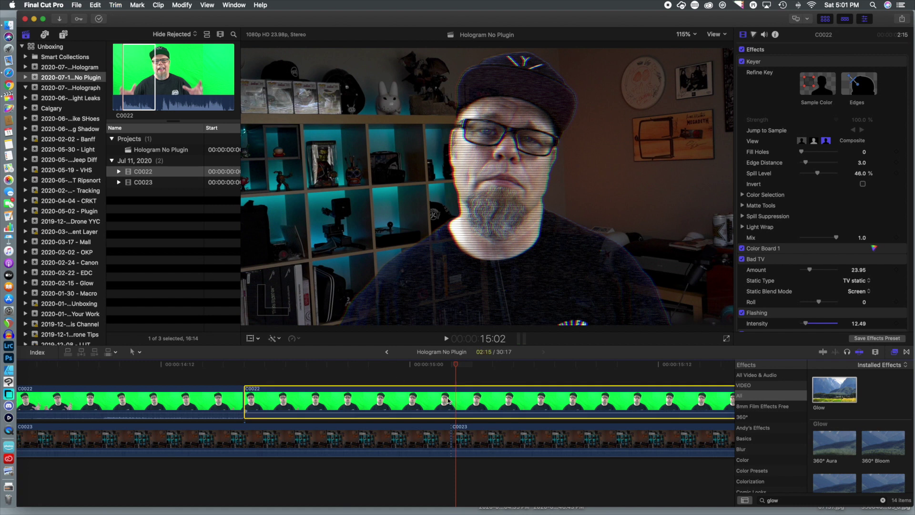
left_click(460, 423)
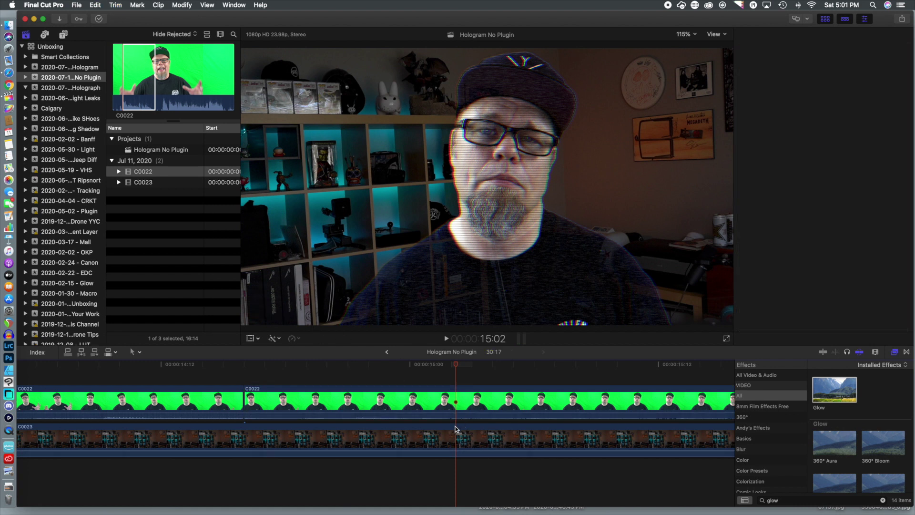
left_click(429, 387)
key("super+b")
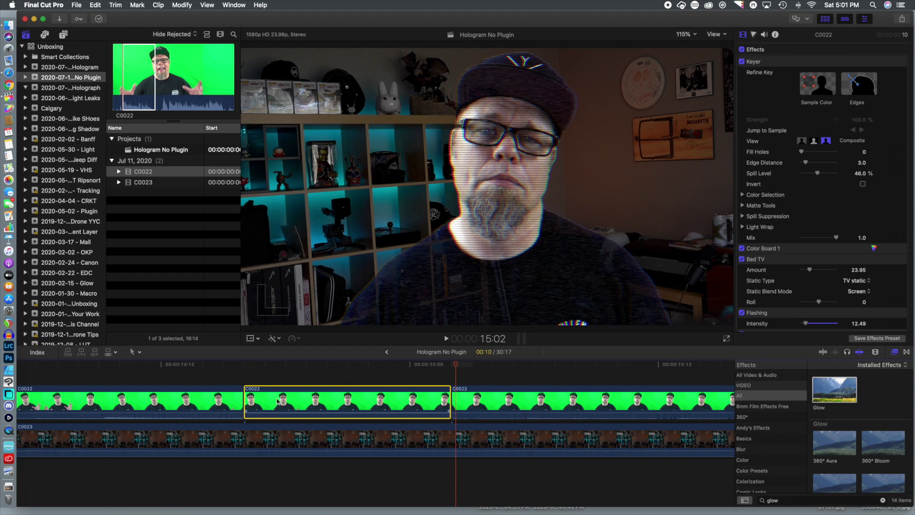
Step: Paste a connected copy of the short section above the storyline and rearrange the pieces for a stutter
left_click(452, 367)
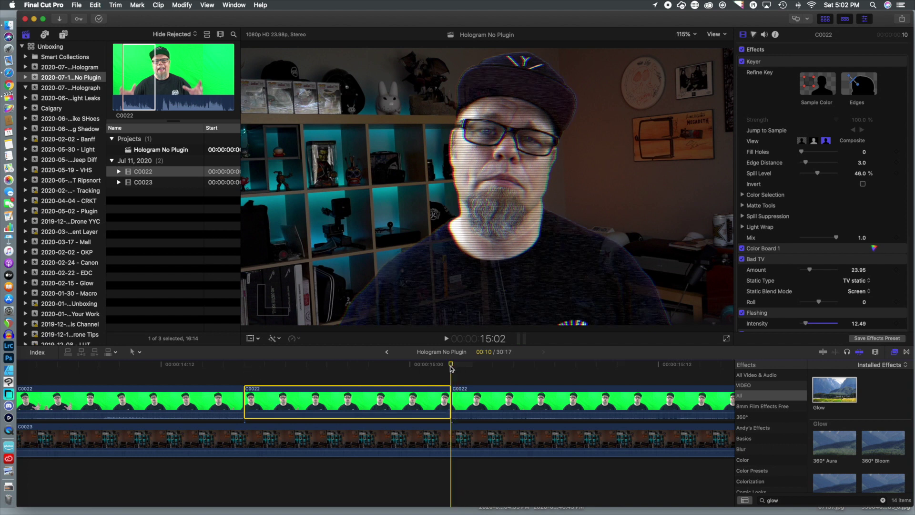
key("super+v")
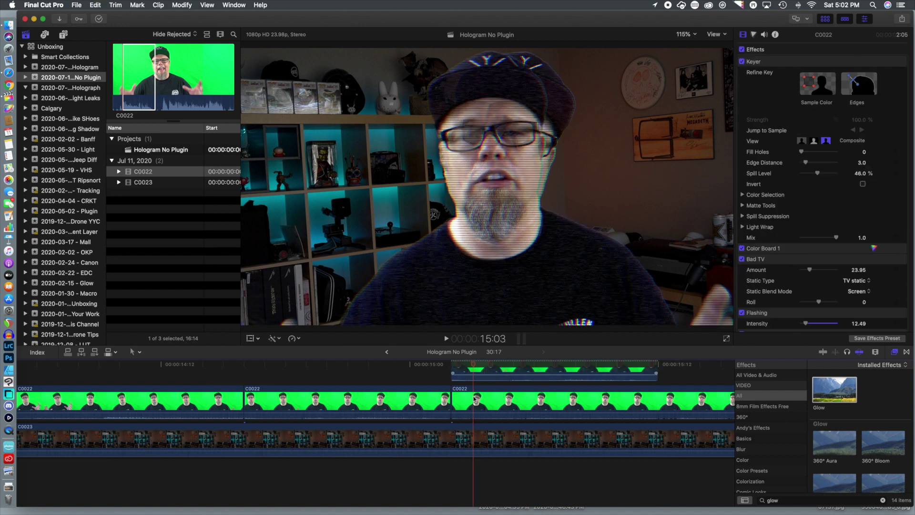
left_click_drag(468, 377, 737, 420)
left_click_drag(508, 431, 491, 426)
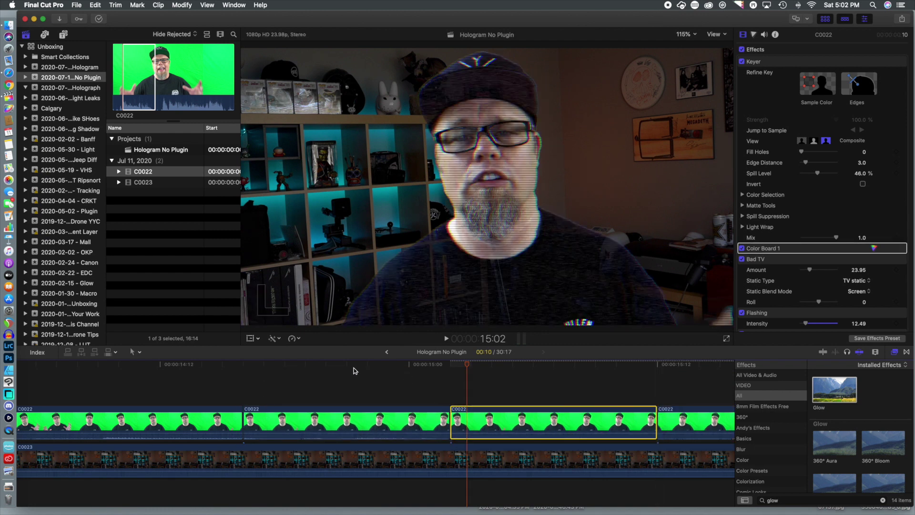
Step: Shift the connected C0022 clip three frames earlier, then stack a copy above and slide it earlier
left_click(354, 367)
key("super+z")
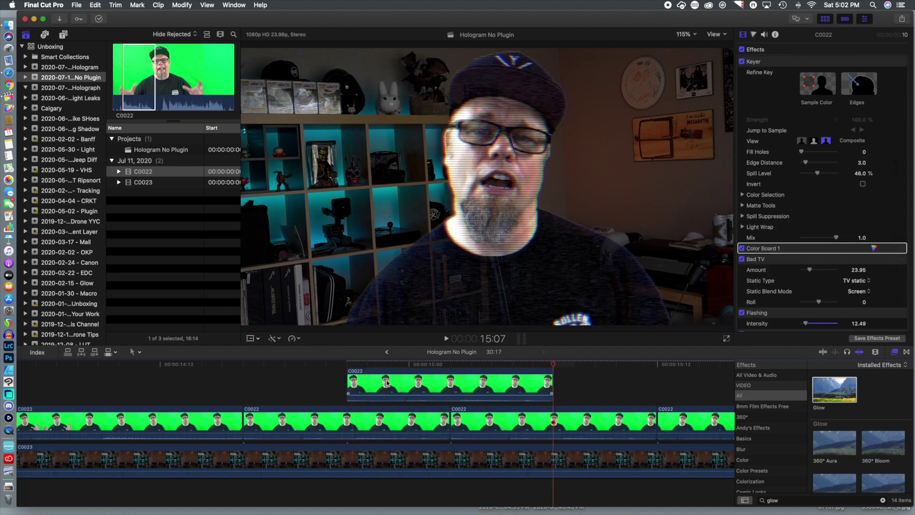
left_click_drag(400, 385, 336, 385)
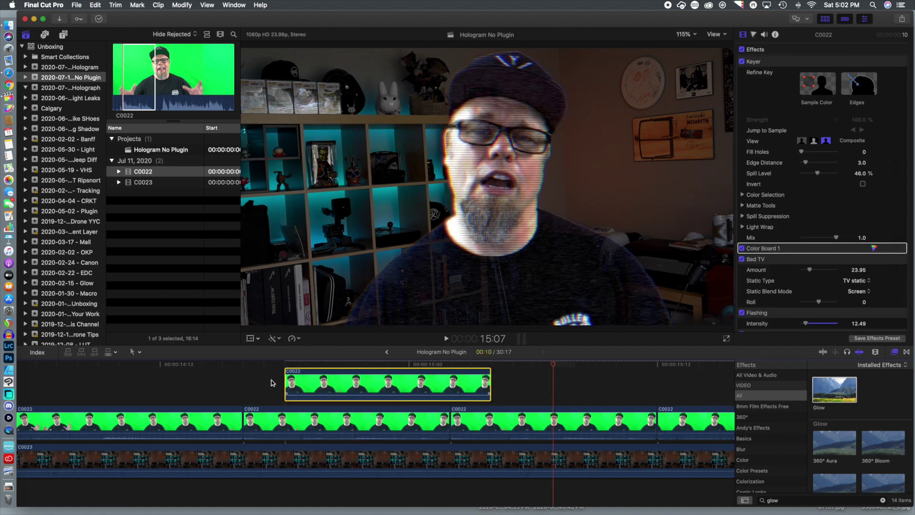
scroll(455, 410, "up", 2)
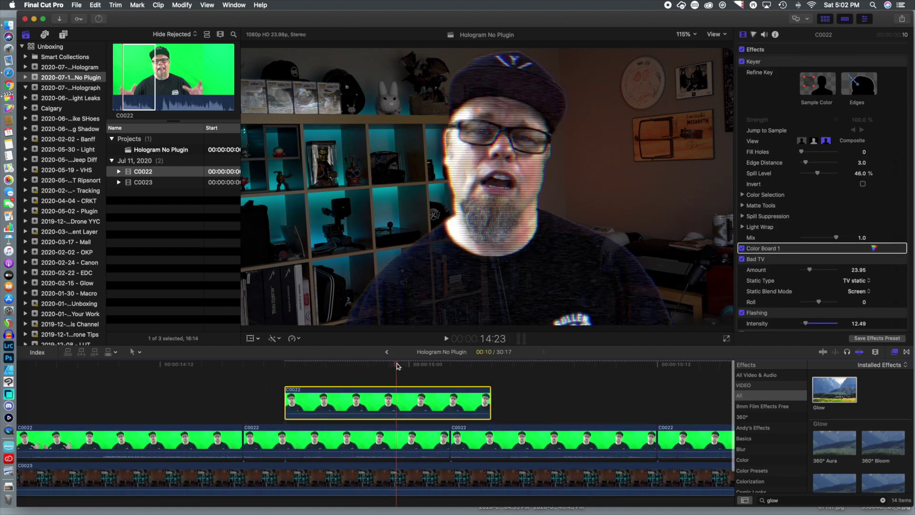
key("alt+v")
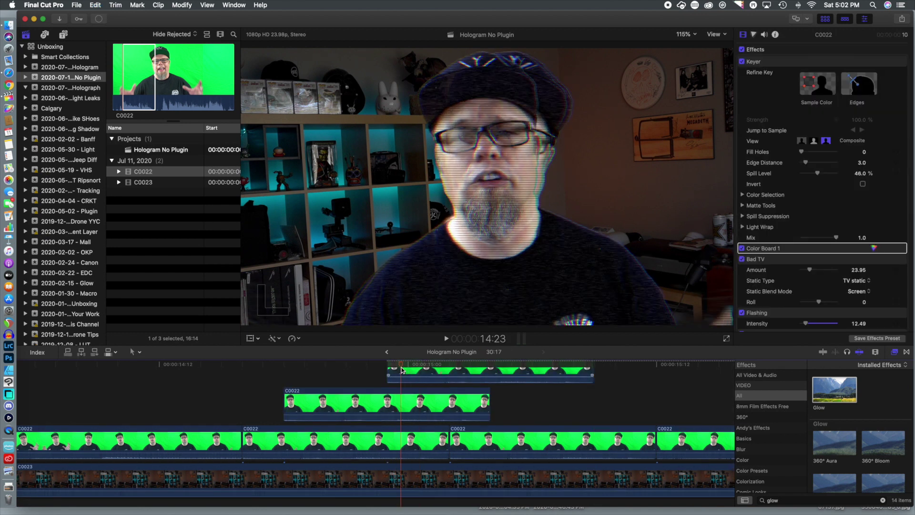
scroll(411, 371, "down", 1)
left_click_drag(400, 373, 358, 373)
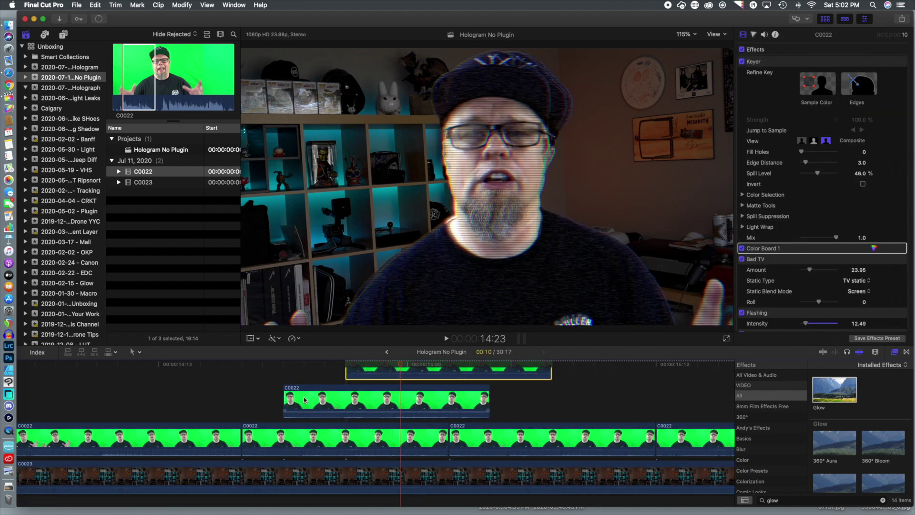
Step: Deselect the clips and play back the stacked glitch section from before it
scroll(333, 396, "up", 4)
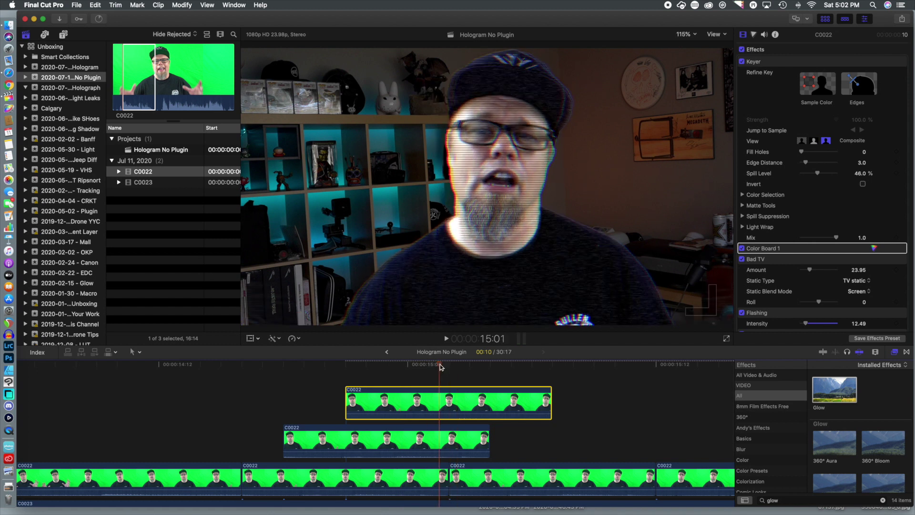
key("super+shift+a")
left_click(237, 384)
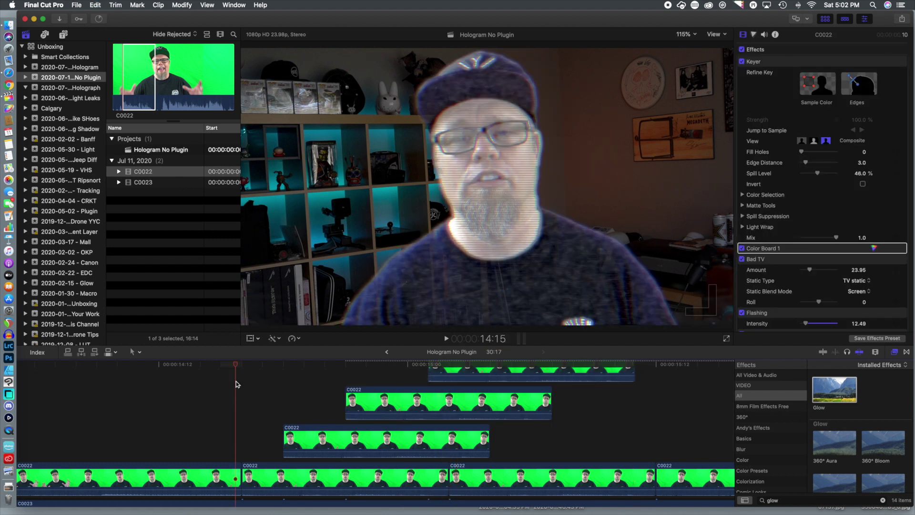
key("space")
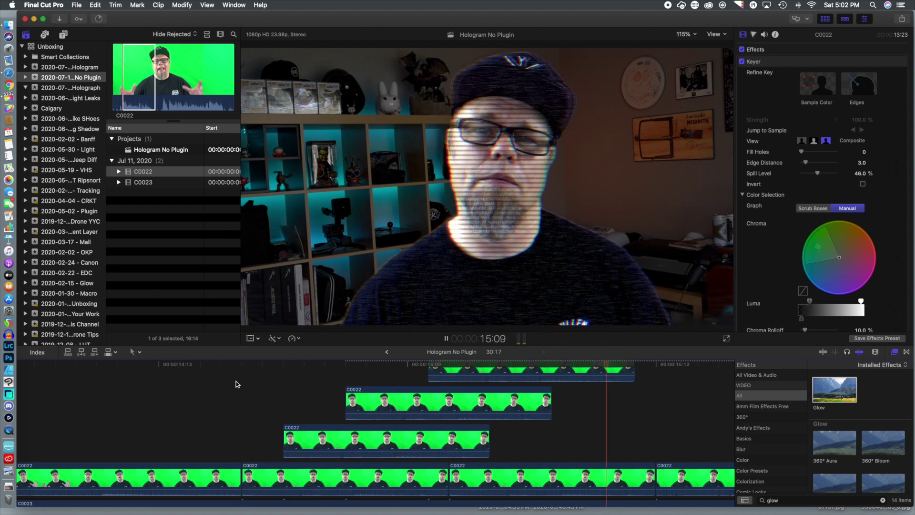
Step: Trim the middle C0022 copy's start edge three frames later
left_click(285, 430)
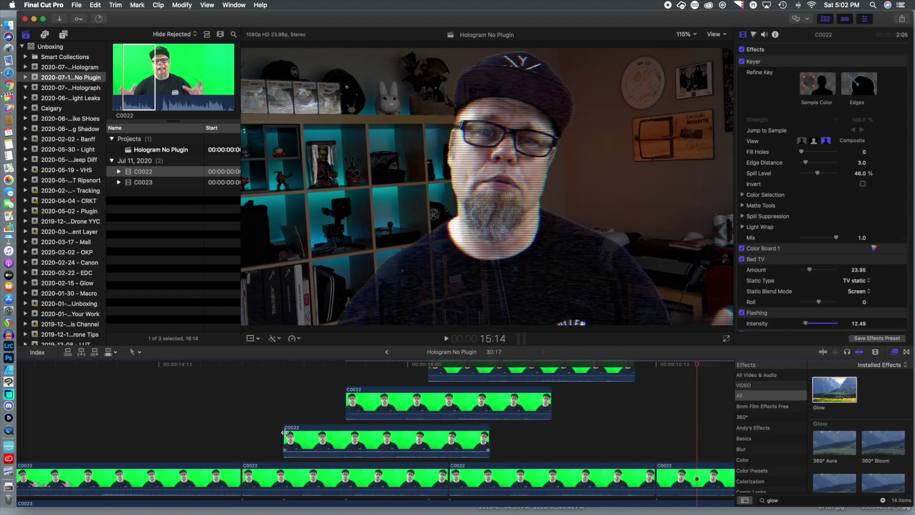
left_click_drag(285, 432, 344, 434)
key("Right")
key("Right")
key("Right")
key("Right")
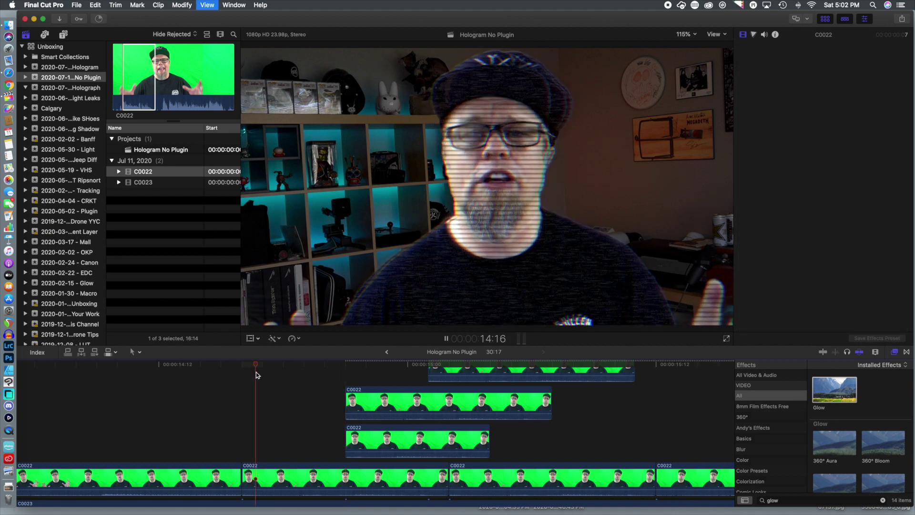
Step: Trim a C0022 copy's start to line up with the top clip, then preview the edit
scroll(193, 405, "up", 2)
scroll(193, 405, "left", 5)
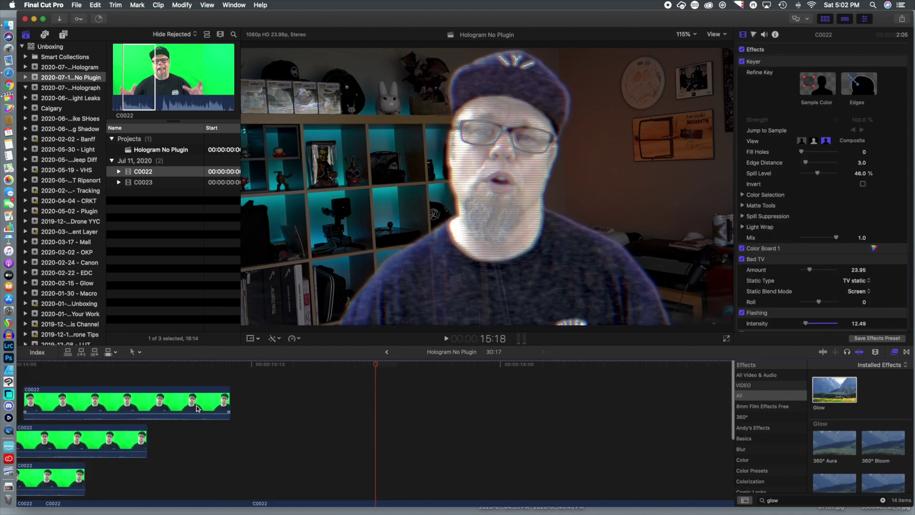
scroll(277, 415, "left", 1)
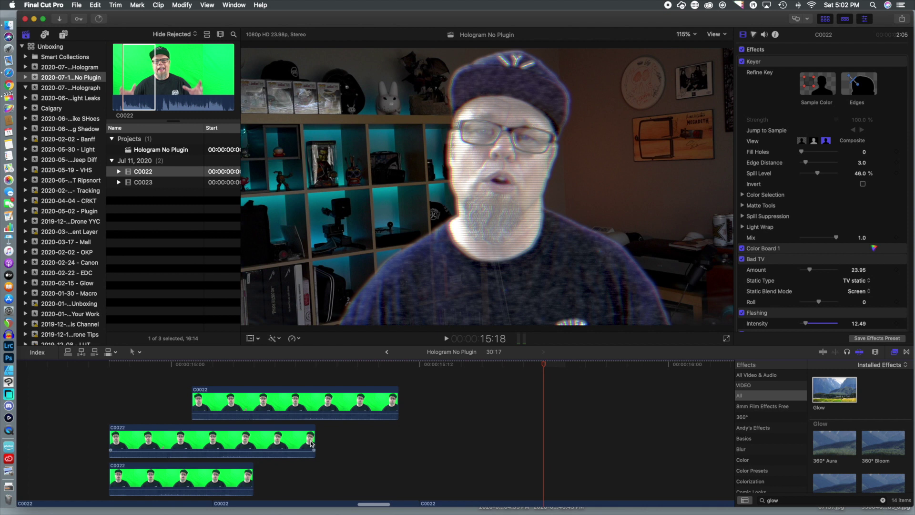
left_click_drag(311, 443, 193, 441)
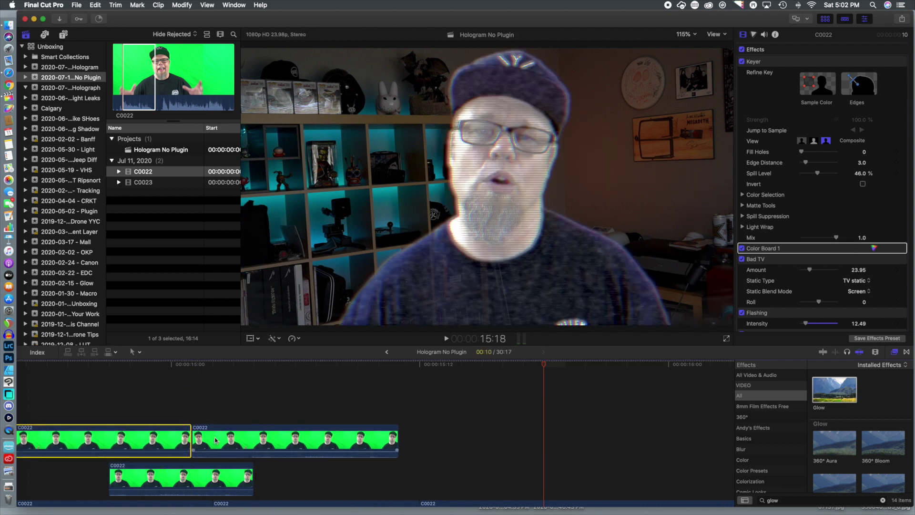
key("super+z")
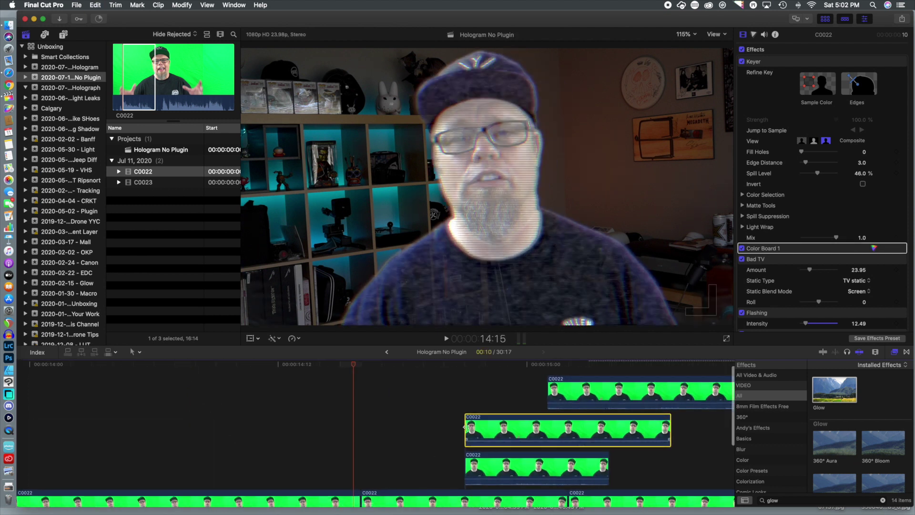
left_click_drag(466, 426, 548, 427)
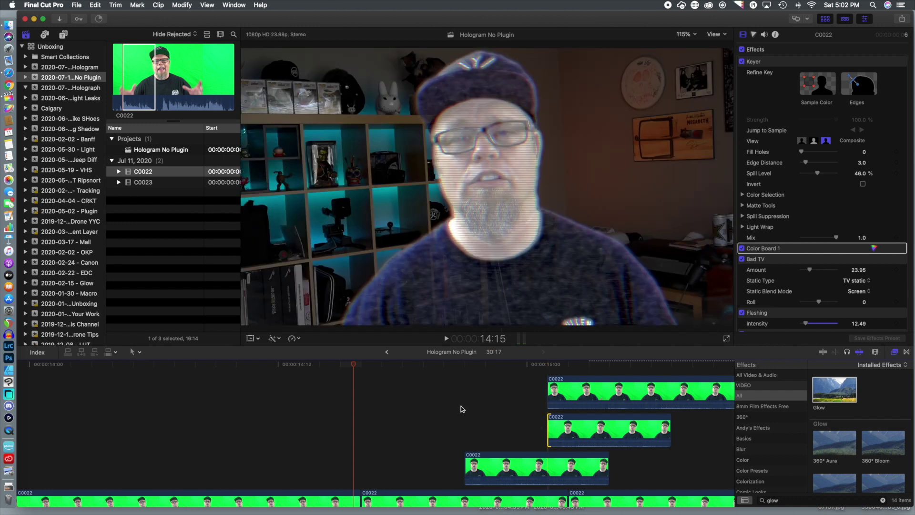
left_click(408, 396)
key("space")
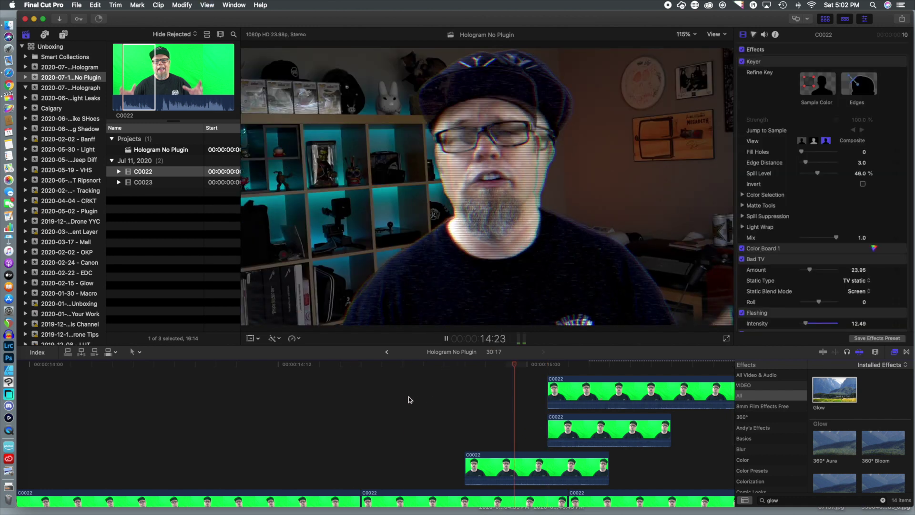
key("space")
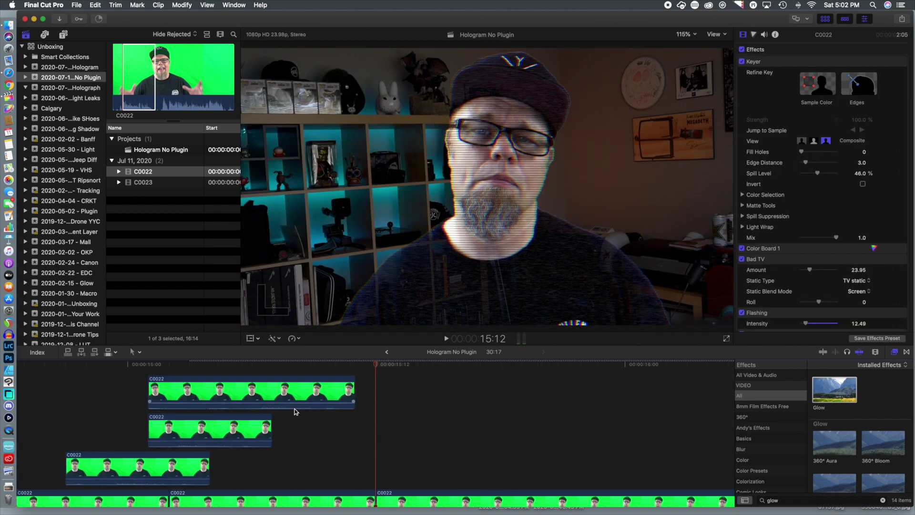
Step: Trim the second clip's start a little later and replay the section
scroll(334, 419, "left", 3)
scroll(286, 422, "up", 2)
scroll(248, 427, "down", 1)
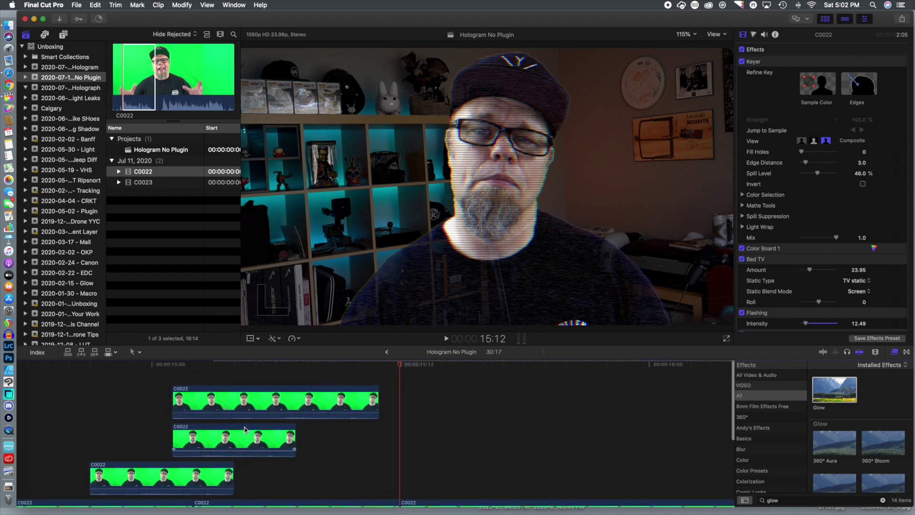
scroll(244, 429, "down", 3)
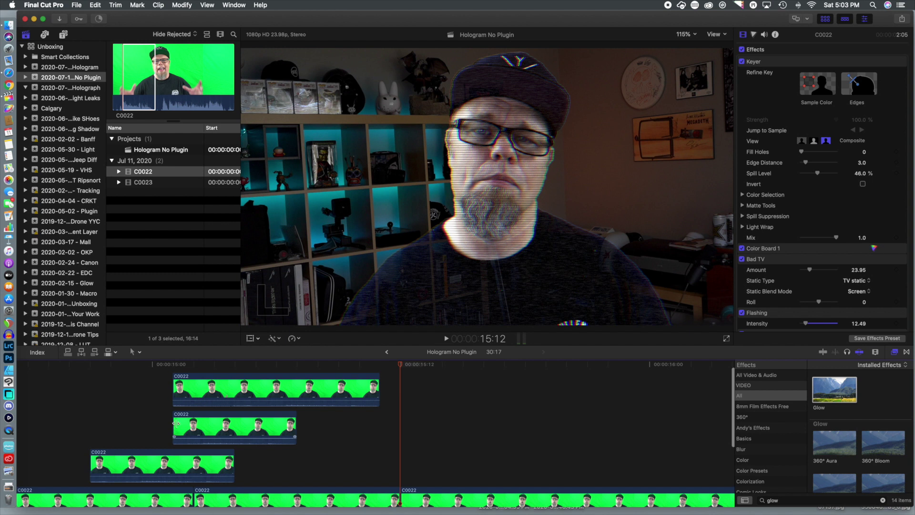
left_click_drag(176, 422, 194, 423)
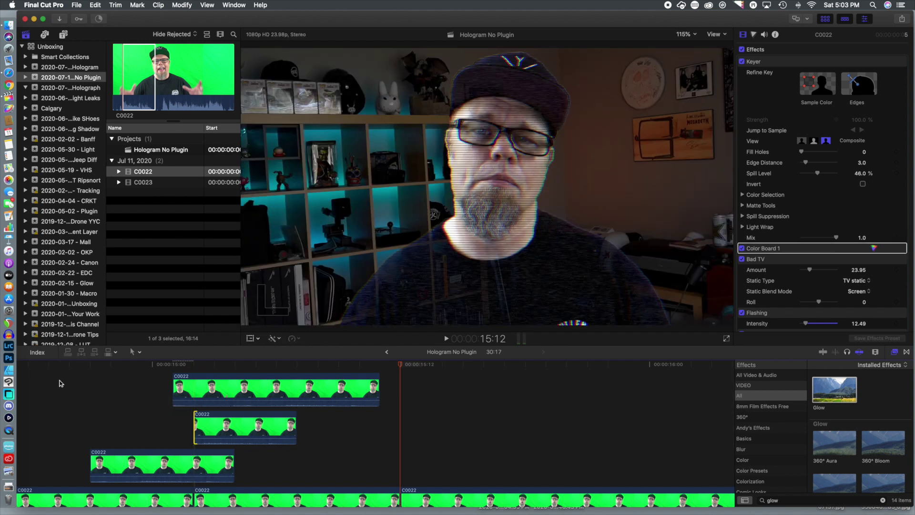
left_click(61, 383)
key("space")
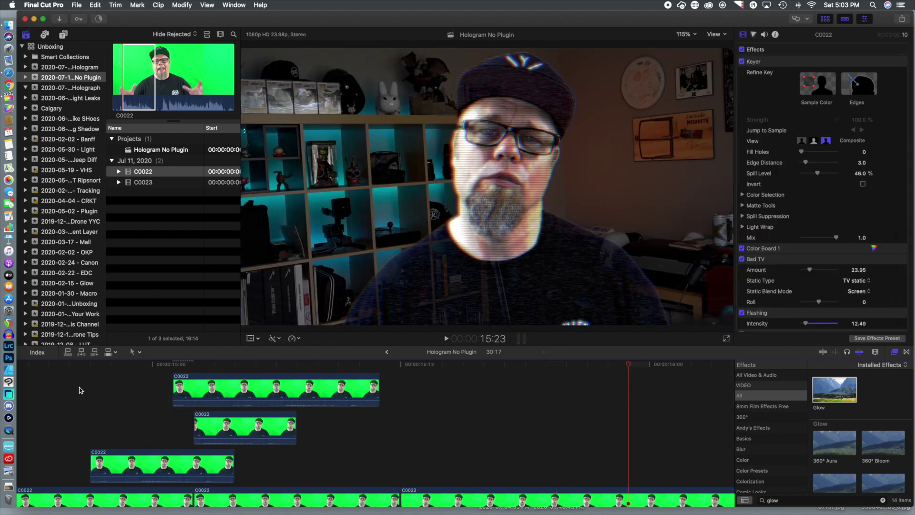
Step: Step the playhead frame by frame from the 15:00 edit to pick the next cut
left_click(45, 365)
key("Right")
key("Right")
key("Right")
key("Right")
key("Right")
key("Right")
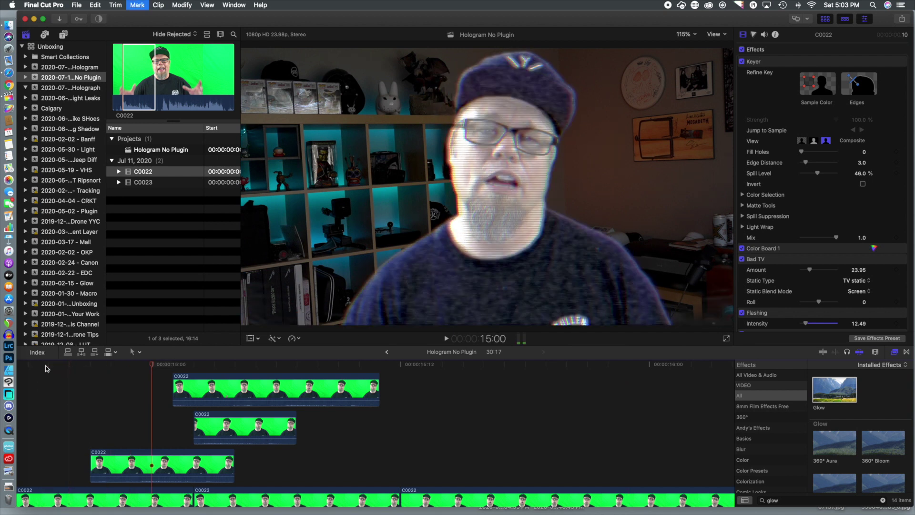
key("Right")
key("Right")
key("Right")
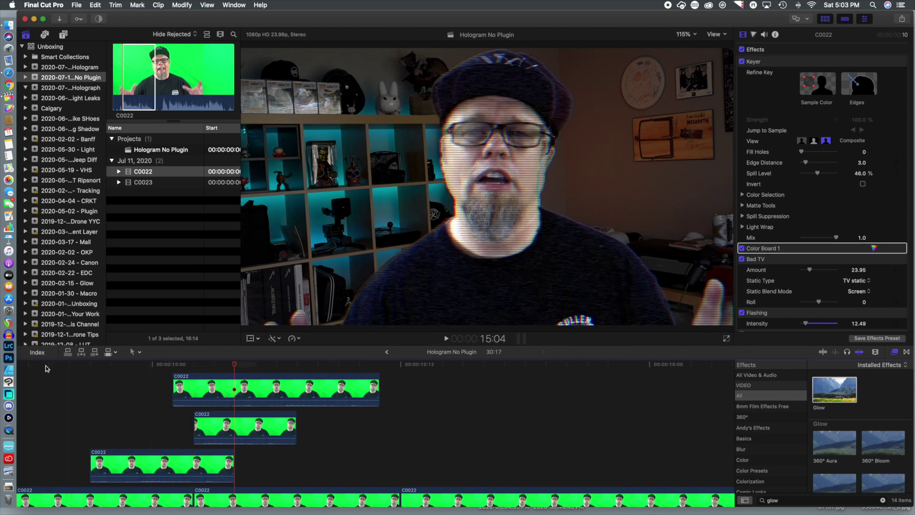
key("Left")
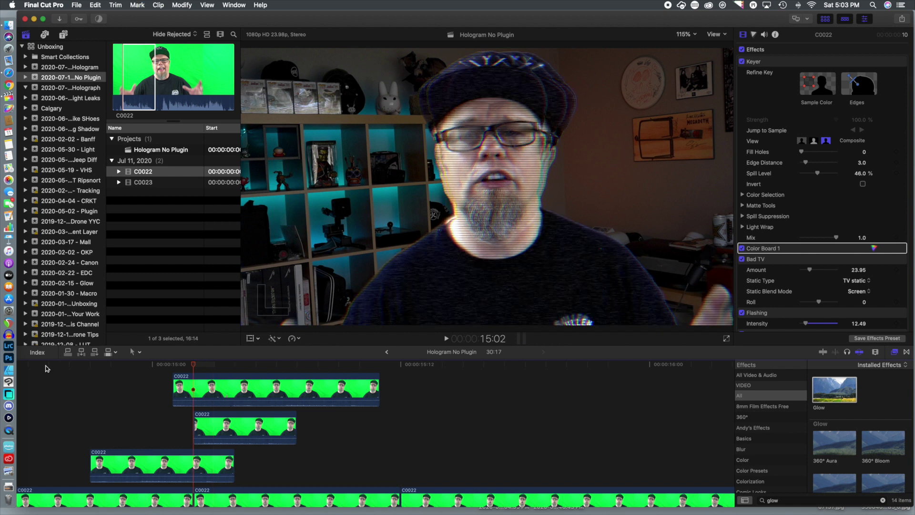
key("Left")
key("Left")
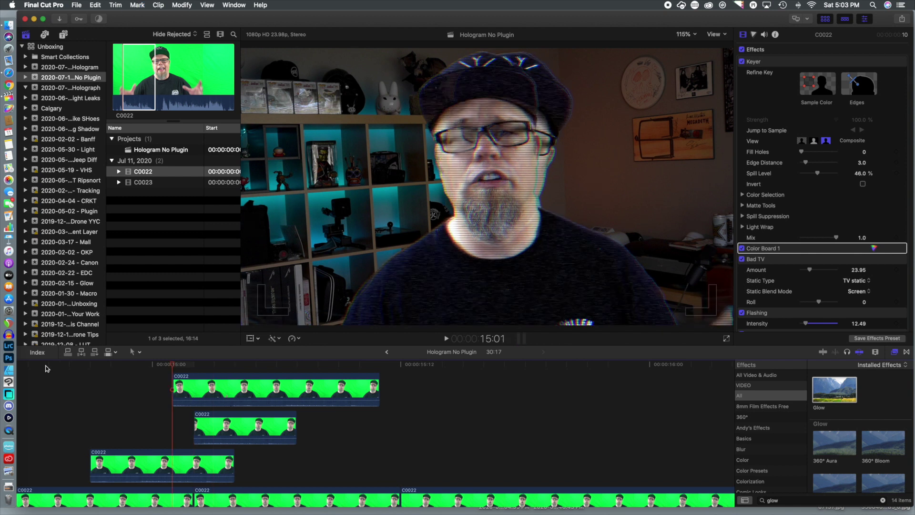
key("Right")
key("Right")
key("Left")
key("Right")
key("Right")
key("Right")
key("Right")
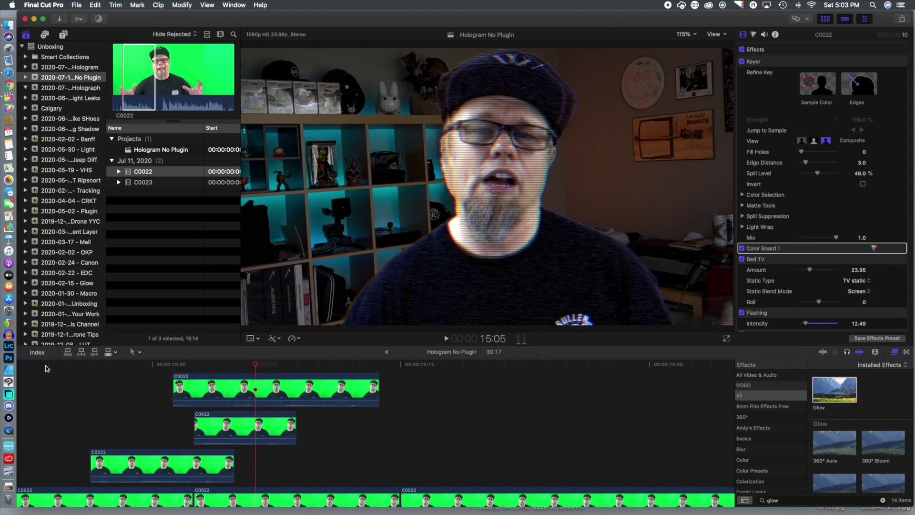
key("Right")
key("Right")
key("Right")
key("Right")
key("Right")
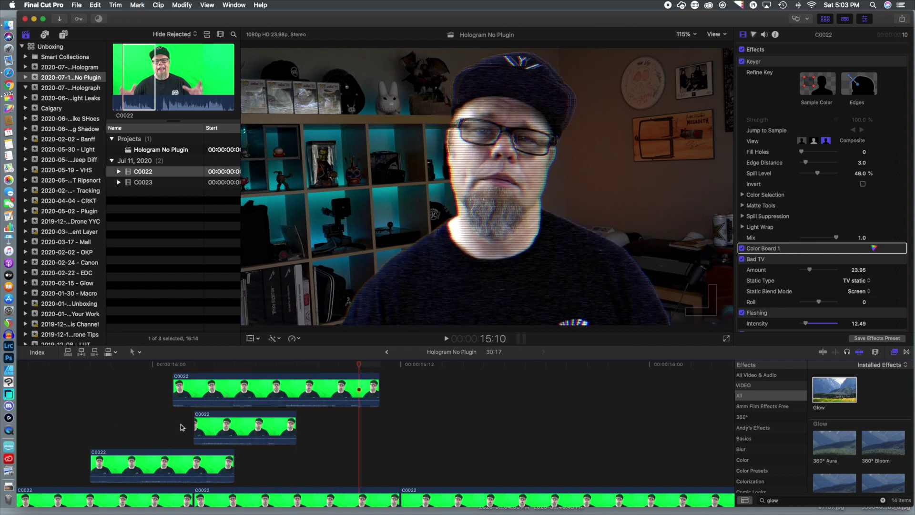
Step: Trim the small top copy to start at 15:05 and play the whole stutter section
left_click_drag(197, 419, 235, 418)
key("space")
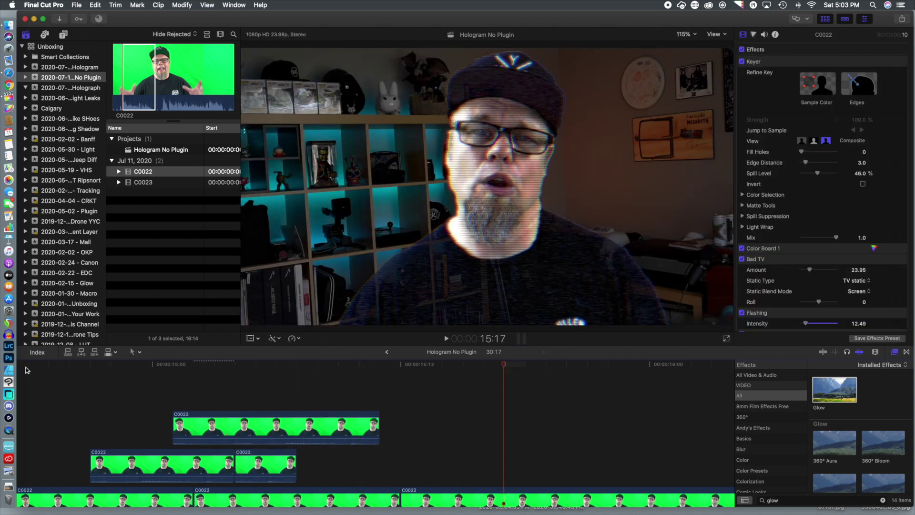
left_click(21, 373)
key("space")
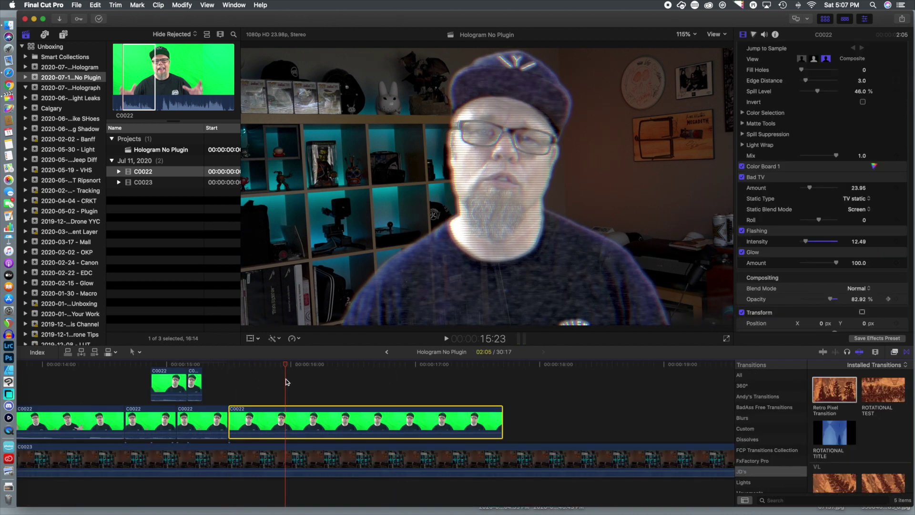
Step: Keyframe the presenter's opacity down to 0% at about 16:16
left_click_drag(297, 382, 327, 382)
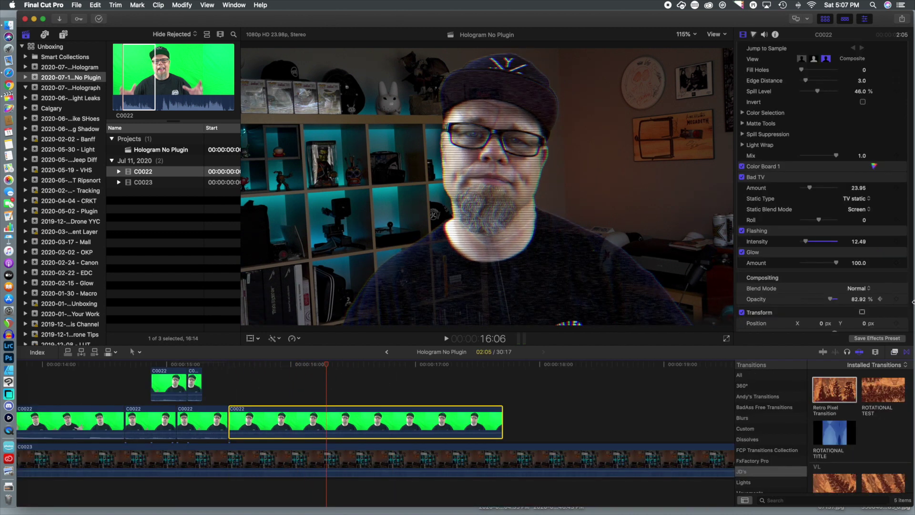
key("Left")
left_click_drag(323, 361, 378, 371)
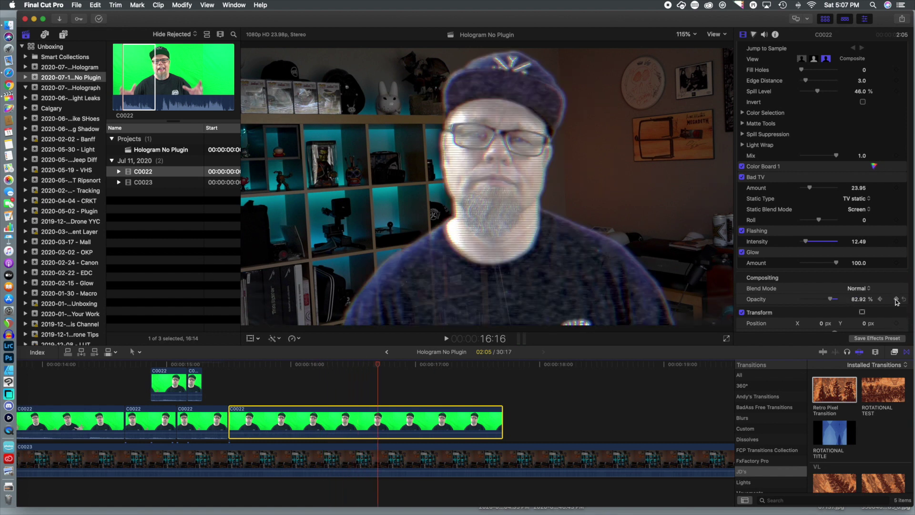
key("Left")
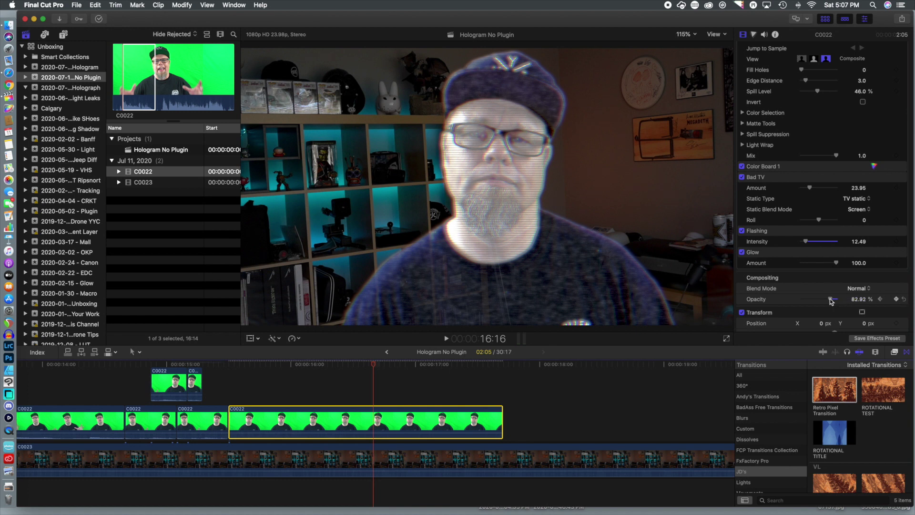
left_click_drag(831, 301, 782, 302)
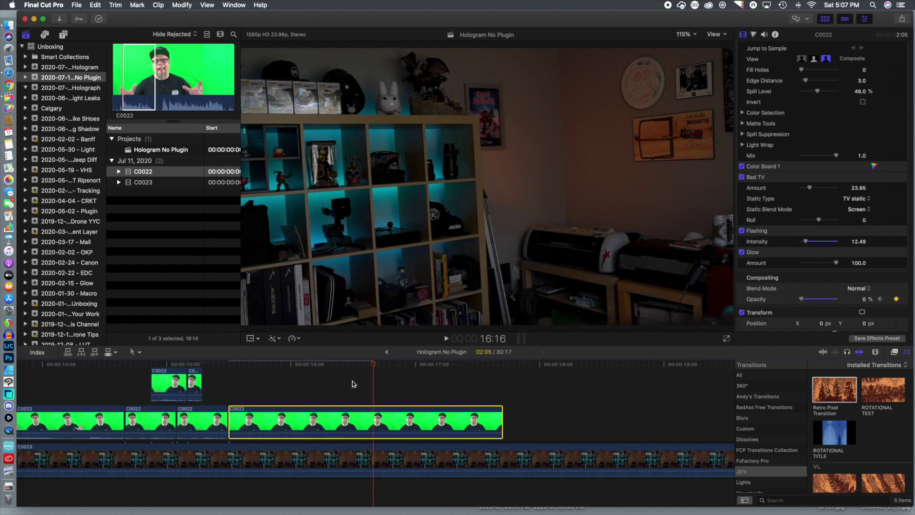
Step: Preview the fade-out and park the playhead near 16:08 for a cut
left_click(254, 365)
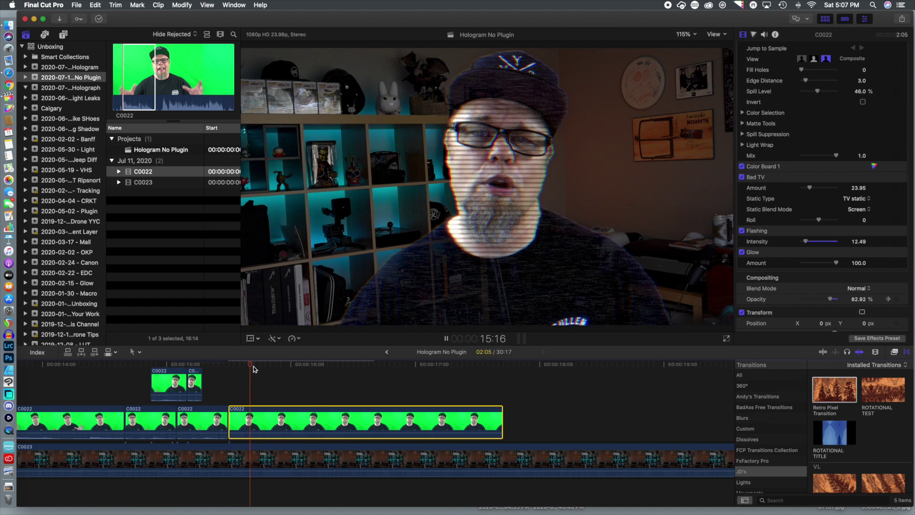
key("space")
key("space")
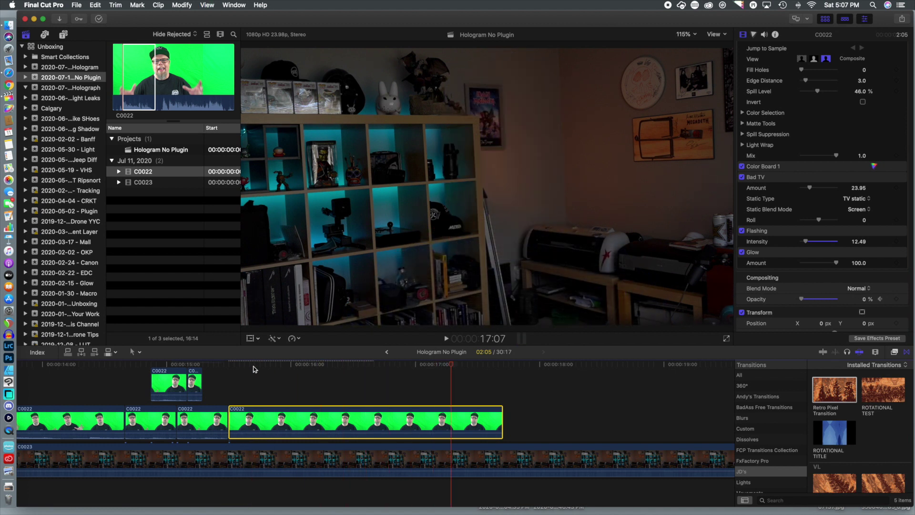
left_click(494, 404)
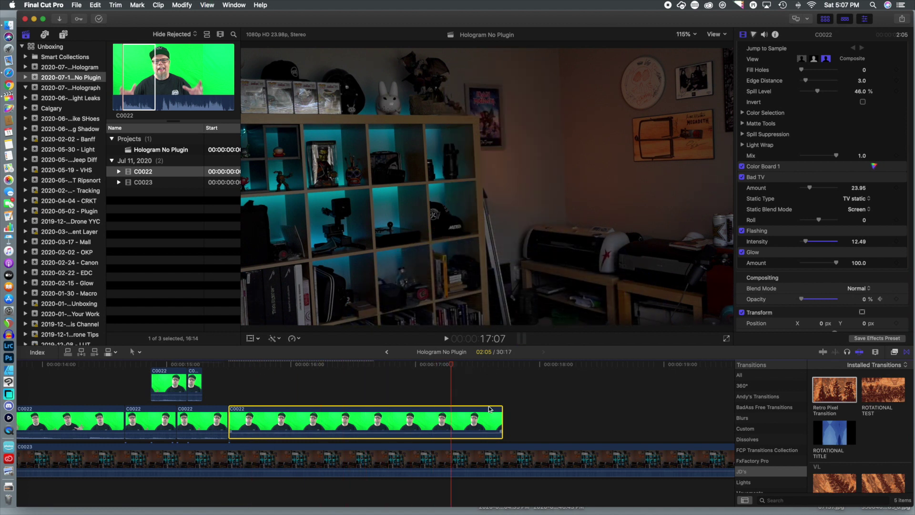
left_click(337, 365)
left_click_drag(337, 365, 360, 368)
Step: Blade C0022 at the playhead and place a few-frame Retro Pixel Transition on the cut
left_click(406, 426)
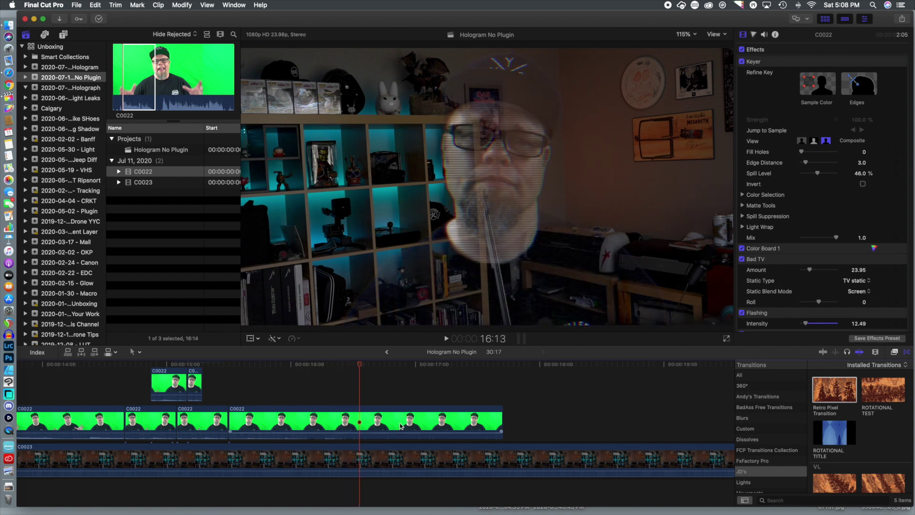
key("super+b")
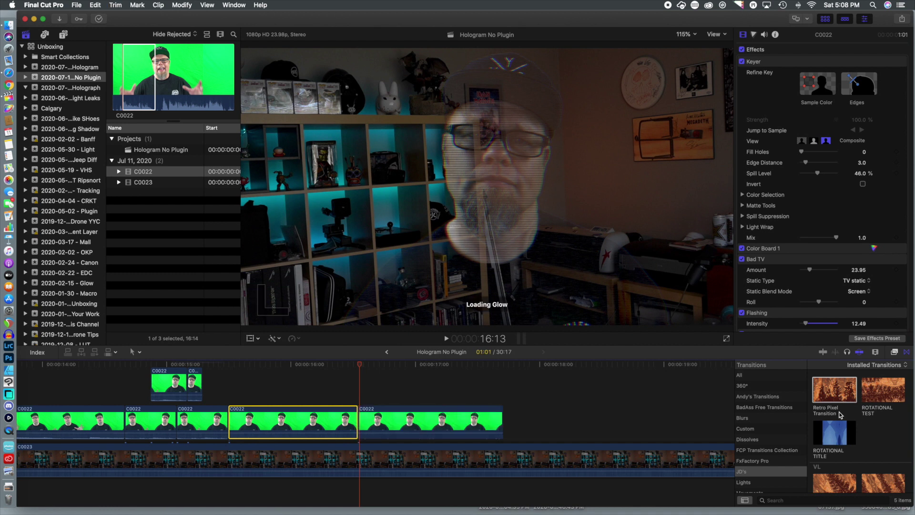
left_click_drag(822, 392, 363, 424)
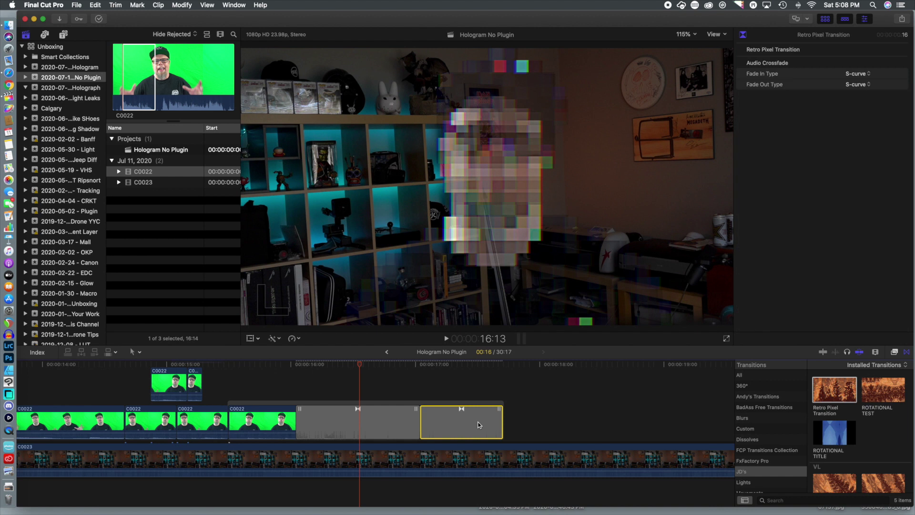
left_click_drag(299, 418, 334, 418)
Step: Preview the transition and trim the end of the last C0022 clip shorter
left_click(270, 372)
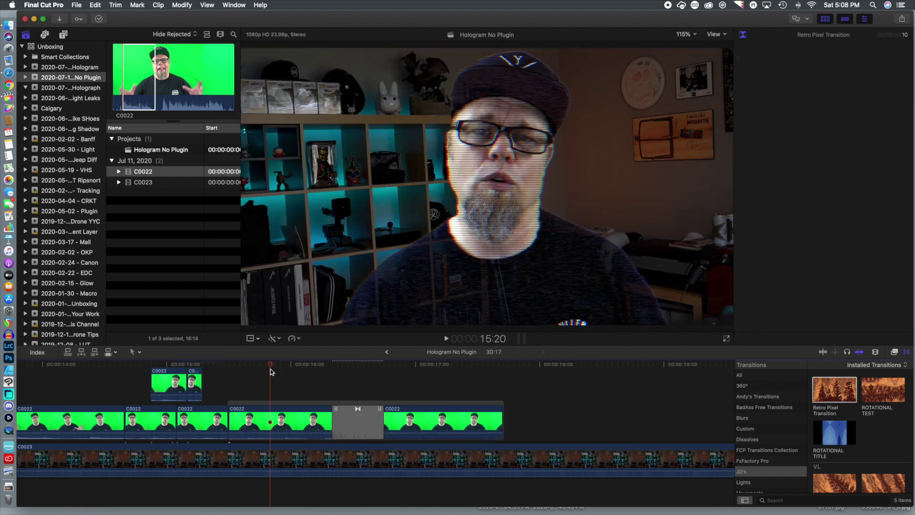
key("space")
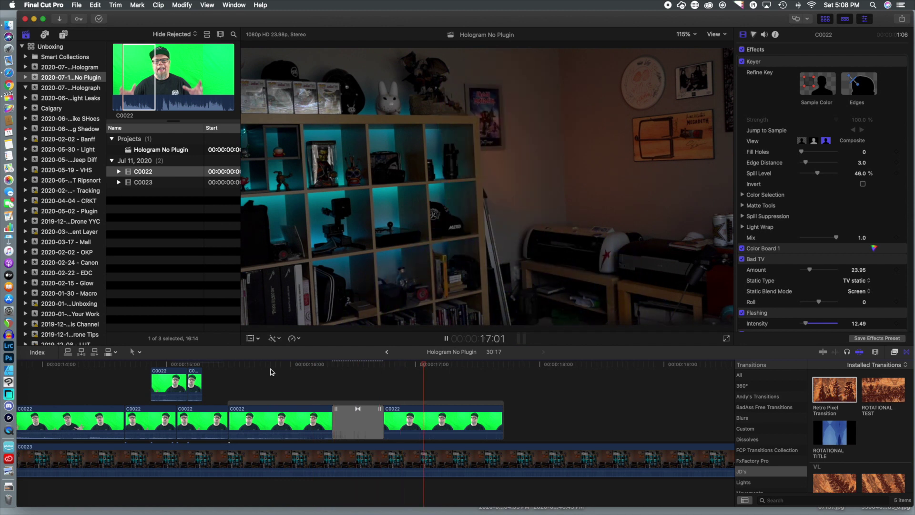
key("space")
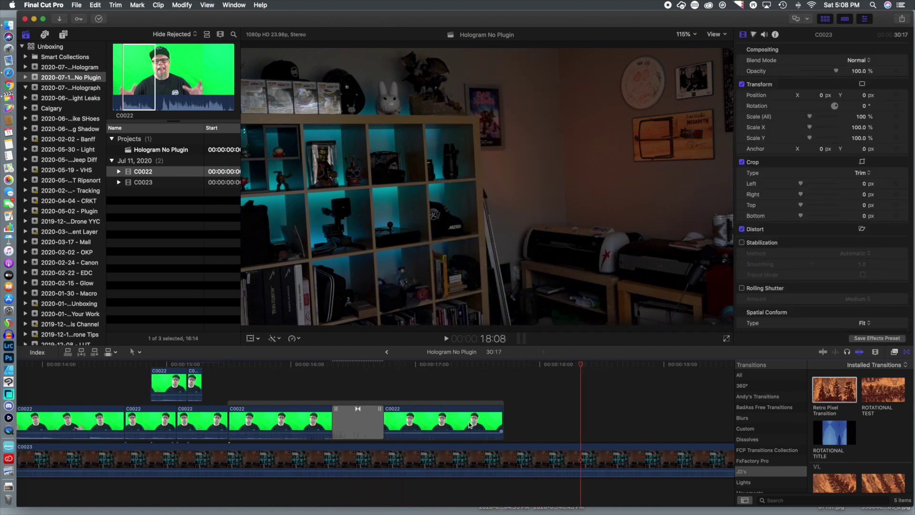
left_click_drag(503, 414, 414, 414)
scroll(434, 429, "left", 15)
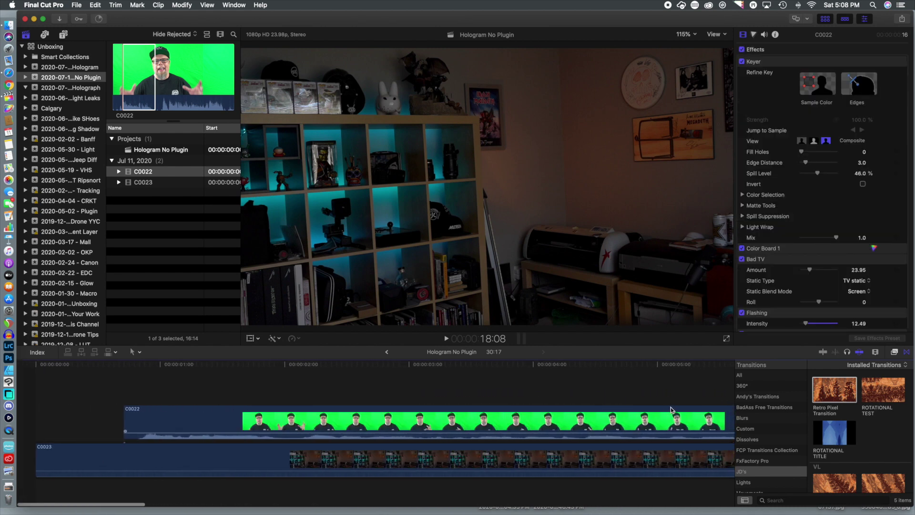
Step: Extend the presenter clip C0022 so it starts earlier
left_click_drag(119, 370, 138, 370)
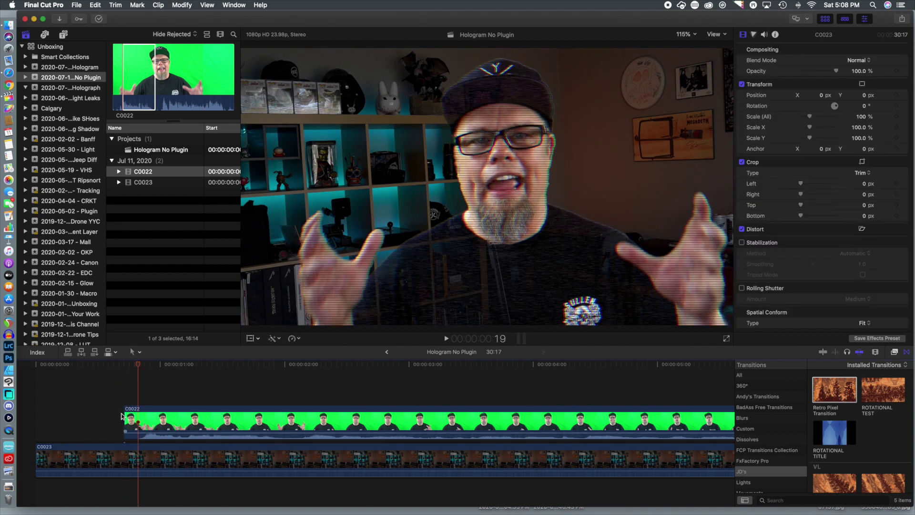
left_click_drag(121, 416, 55, 416)
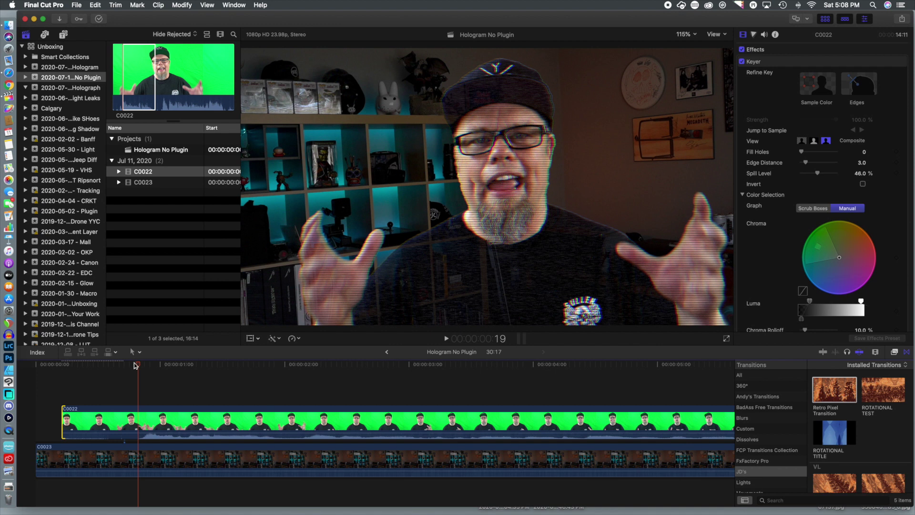
scroll(864, 221, "down", 10)
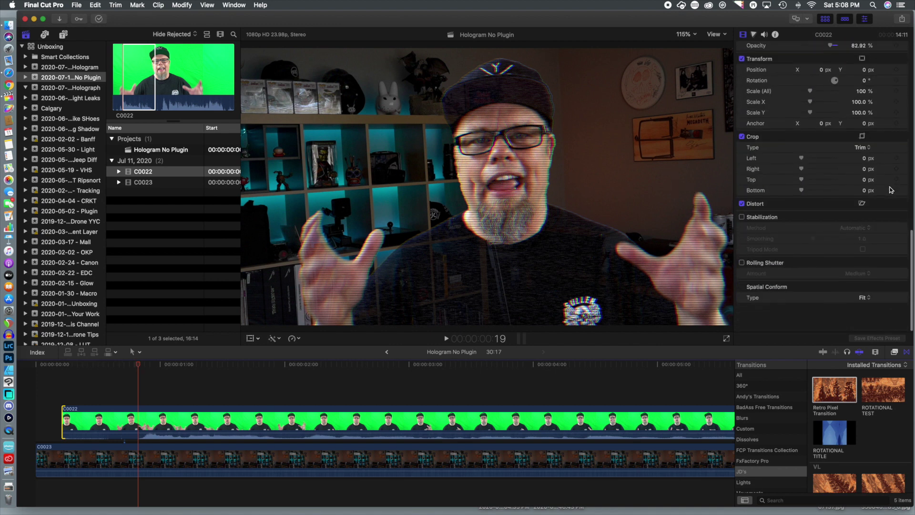
scroll(848, 225, "up", 3)
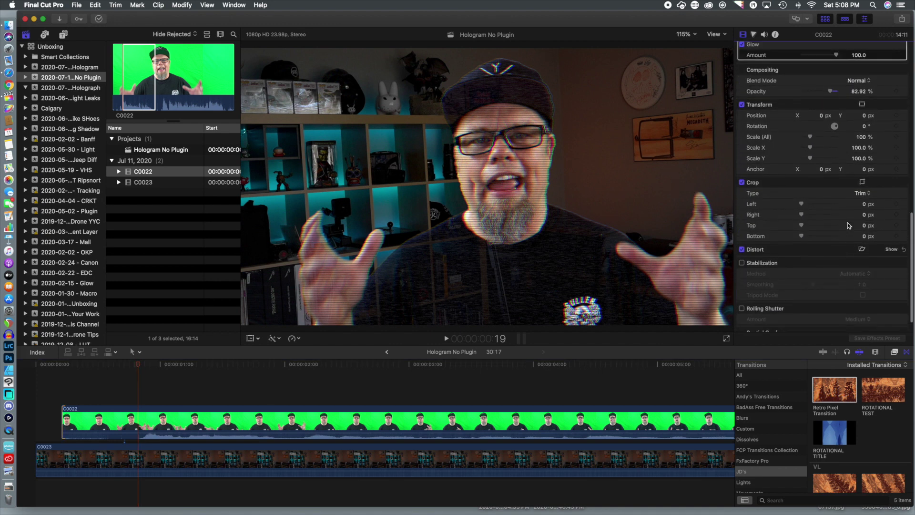
scroll(849, 225, "up", 8)
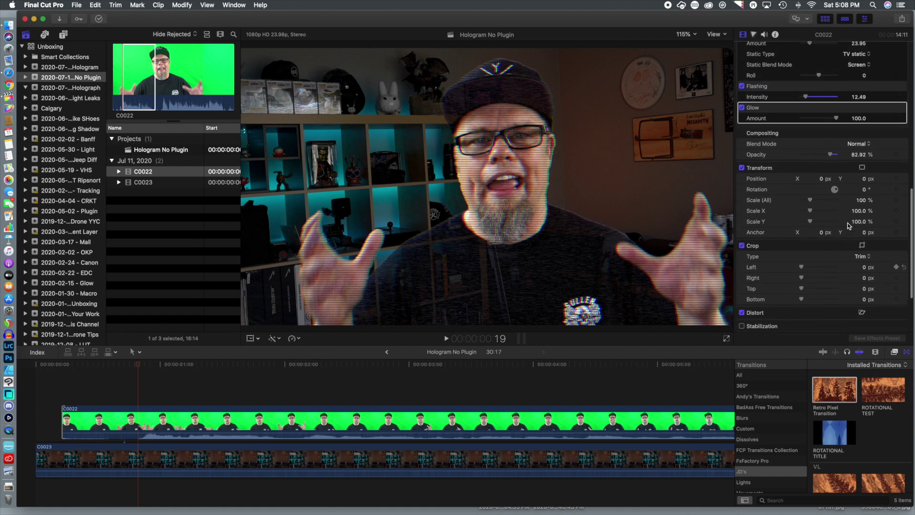
scroll(849, 225, "up", 3)
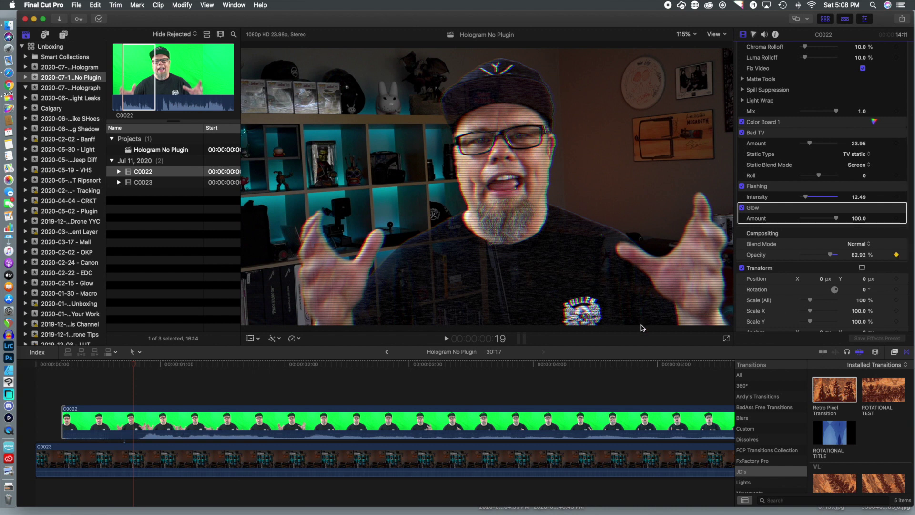
Step: Keyframe 0% opacity at C0022's start for a fade-in and play it back
left_click_drag(832, 255, 763, 256)
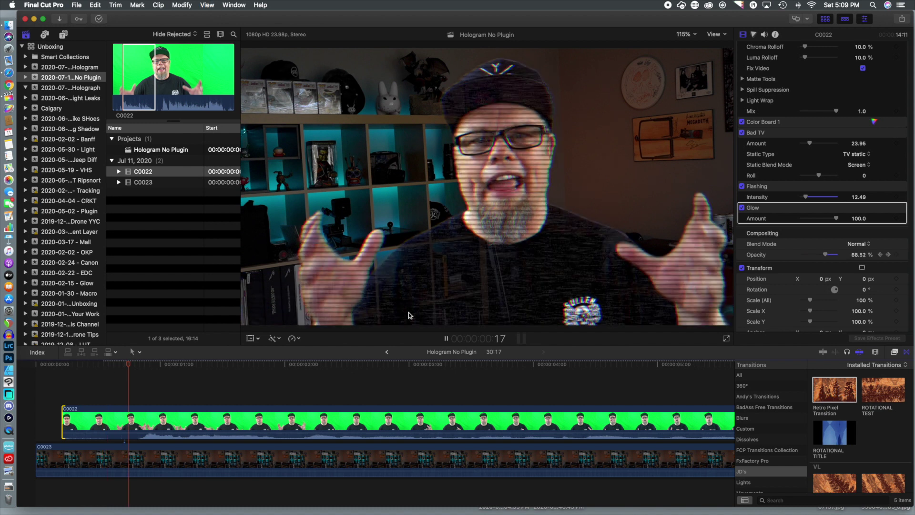
key("space")
key("Right")
key("Right")
key("Right")
key("Right")
key("Right")
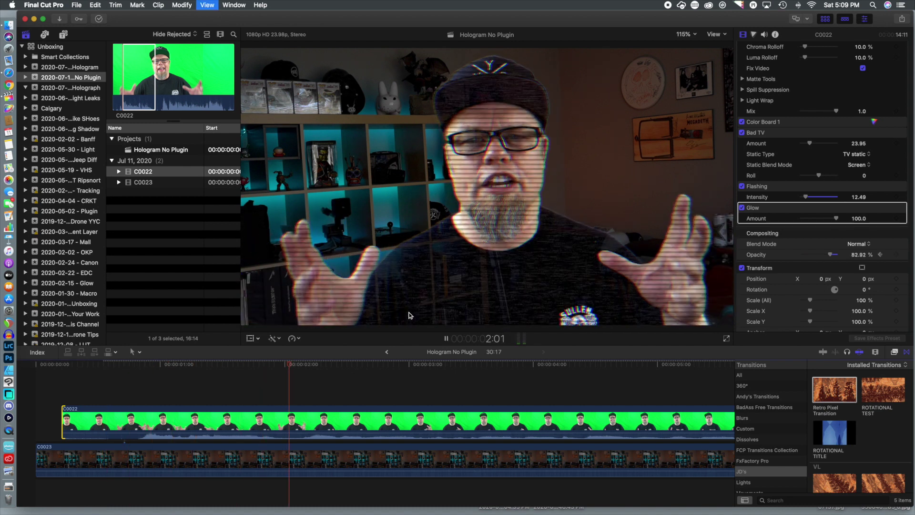
left_click_drag(320, 367, 99, 386)
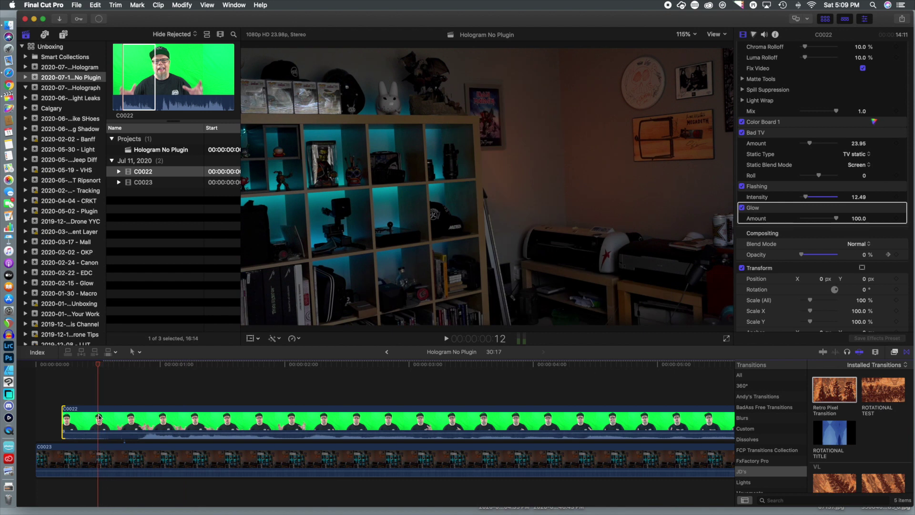
left_click(100, 419)
Step: Blade C0022 a few frames after the fade-in
left_click(98, 384)
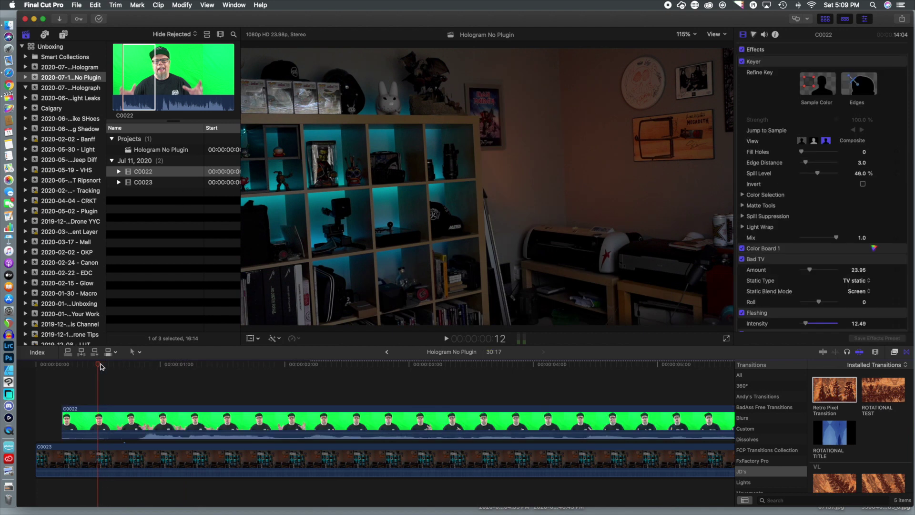
left_click_drag(98, 366, 121, 369)
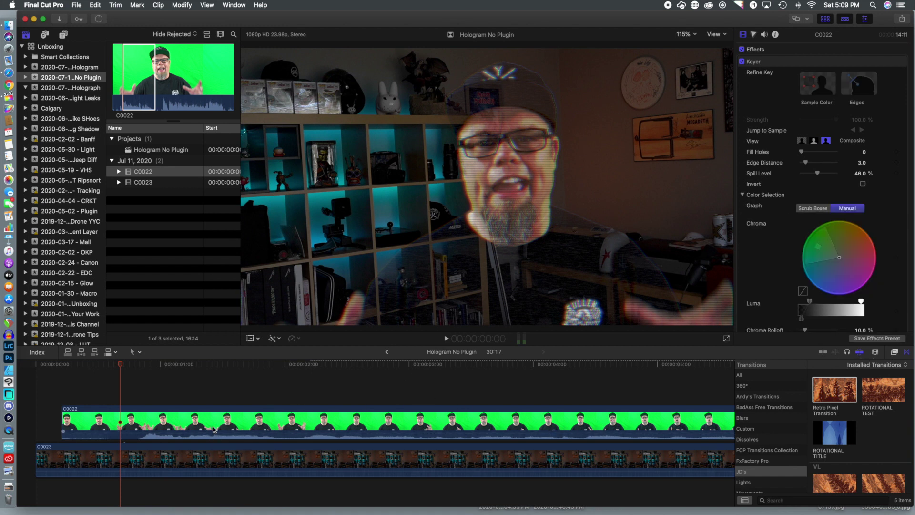
left_click(214, 429)
left_click_drag(125, 368, 128, 368)
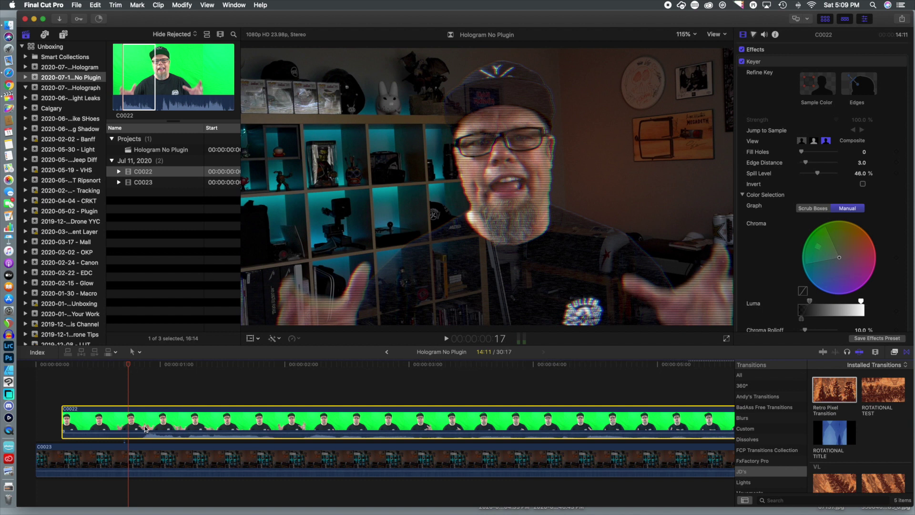
key("super+b")
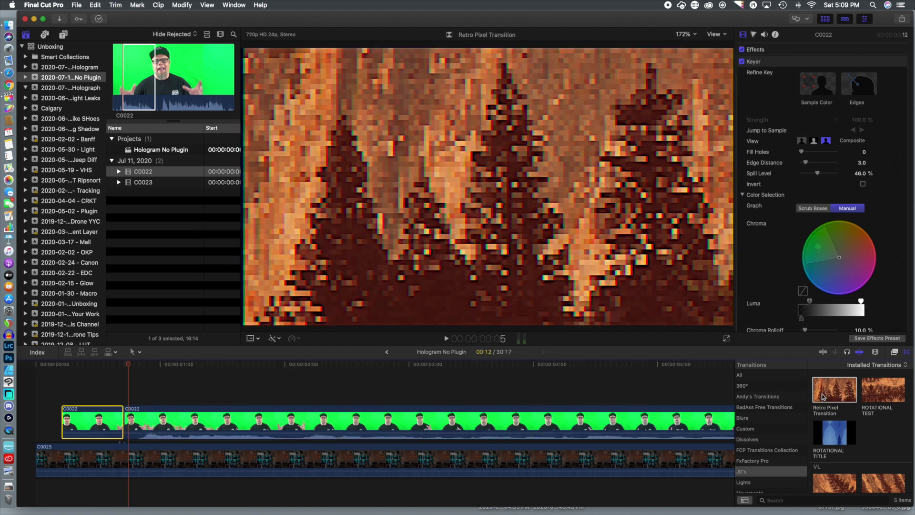
Step: Drop a Retro Pixel Transition on the new cut and shorten it
left_click_drag(834, 390, 116, 420)
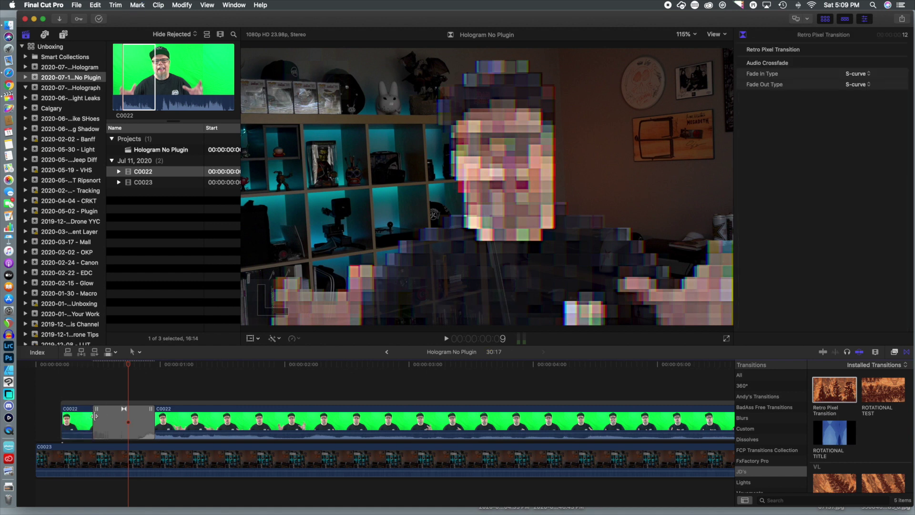
left_click_drag(94, 415, 104, 415)
left_click(68, 365)
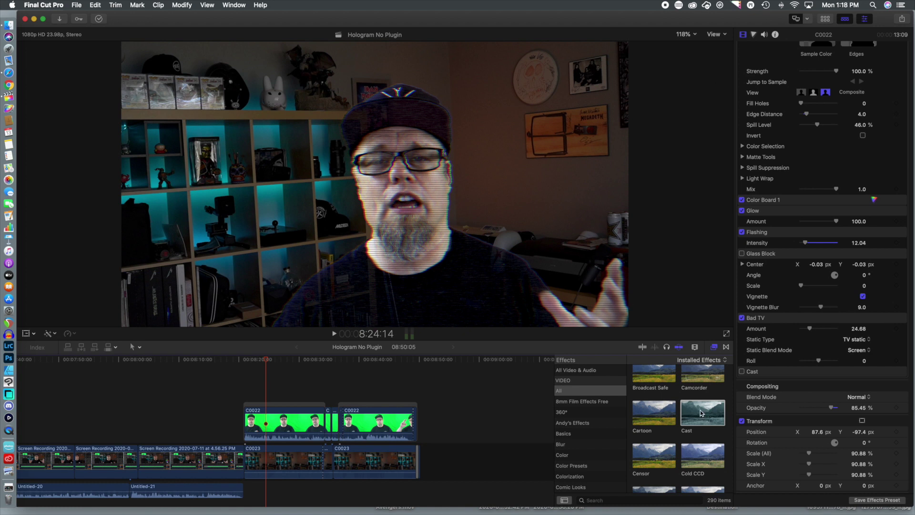
Step: Apply Cast to C0022 and set its Midtones colour to a blue-teal at amount 100.0
left_click_drag(702, 413, 272, 422)
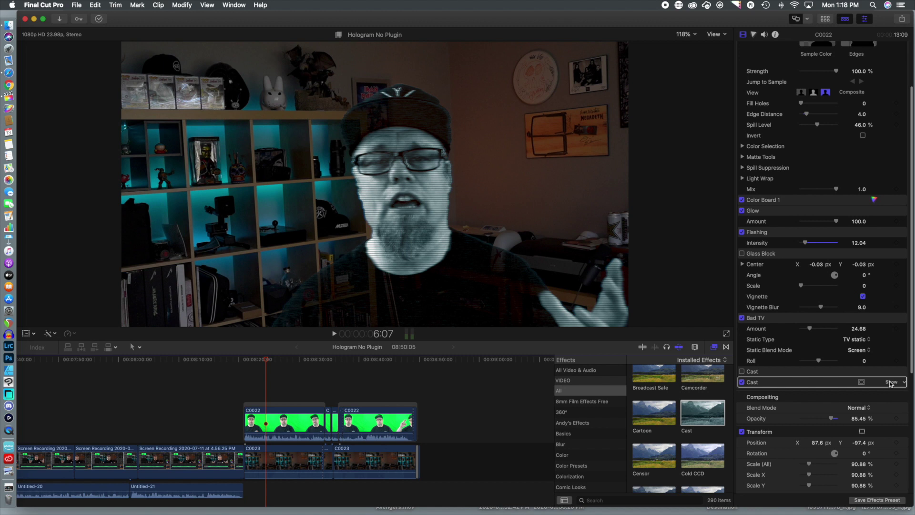
left_click(892, 382)
left_click(872, 406)
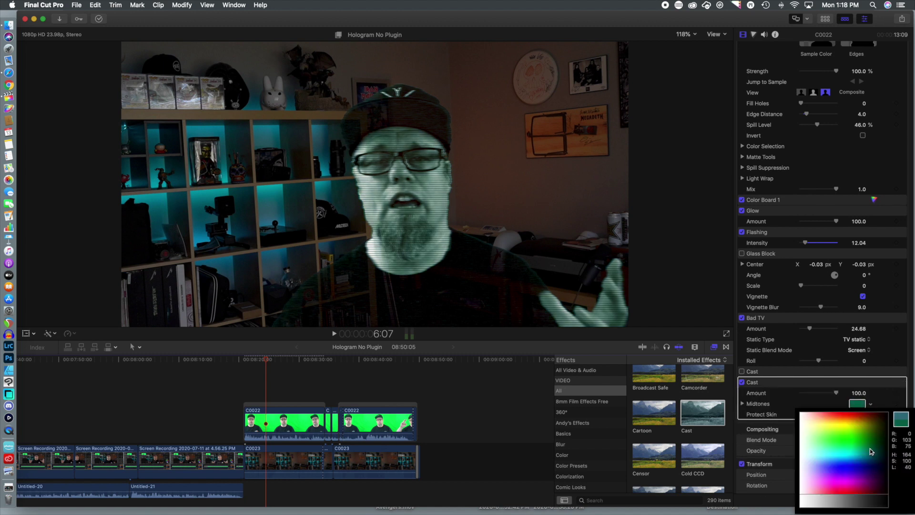
left_click_drag(876, 435, 883, 453)
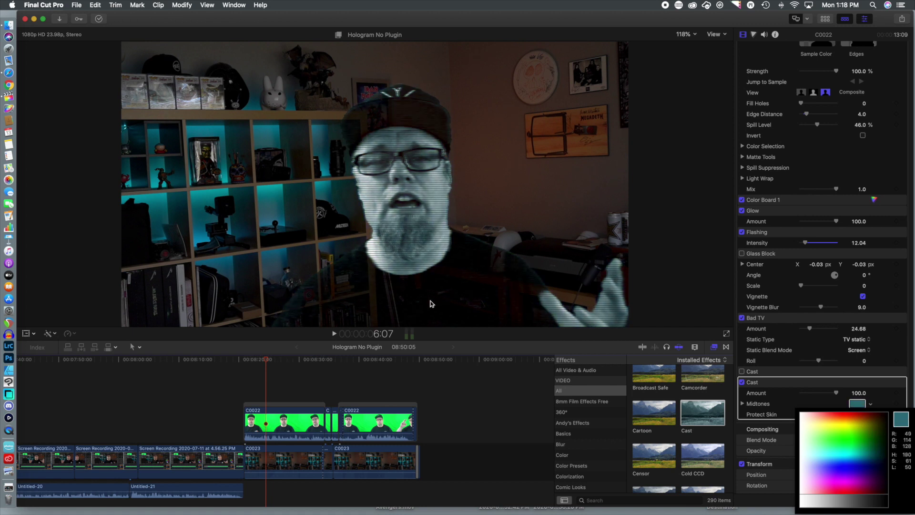
left_click(756, 504)
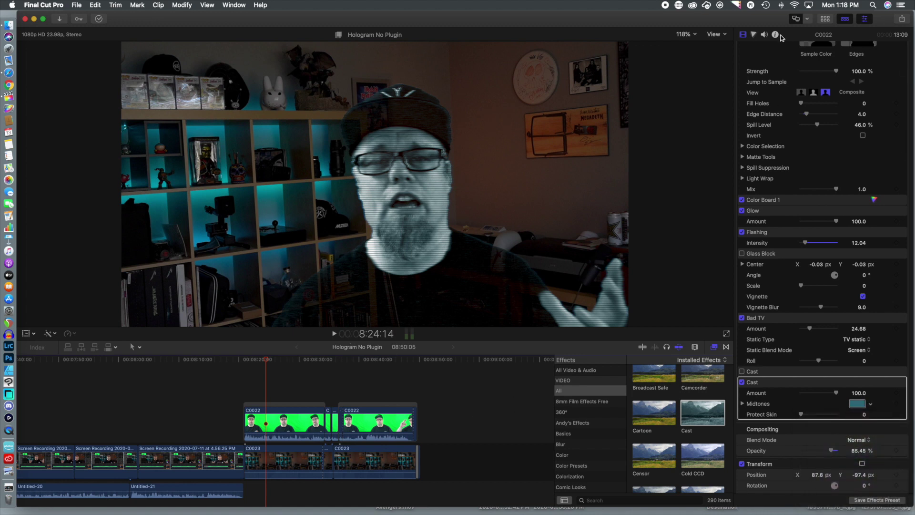